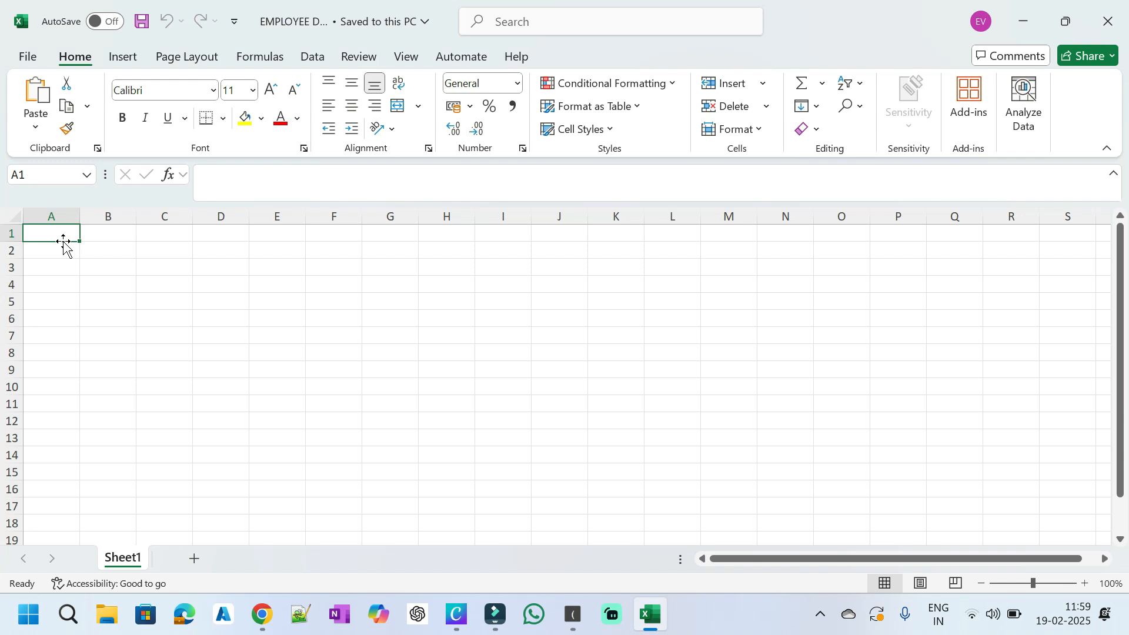
Step: Start a new blank workbook, Book1, from the File > More templates gallery
click(29, 57)
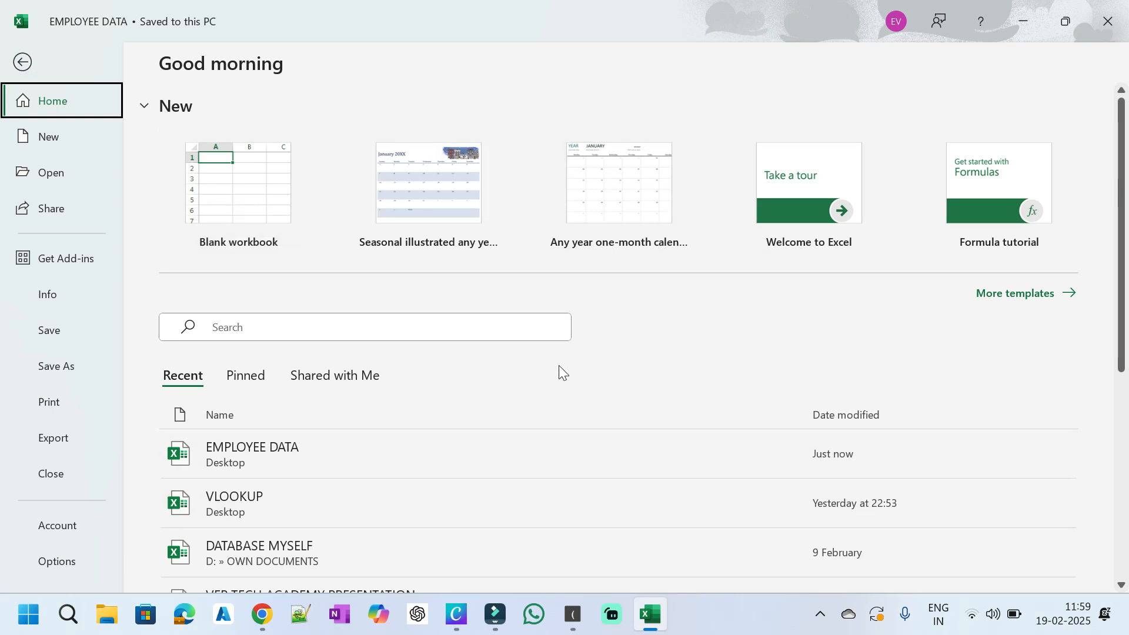
click(1030, 298)
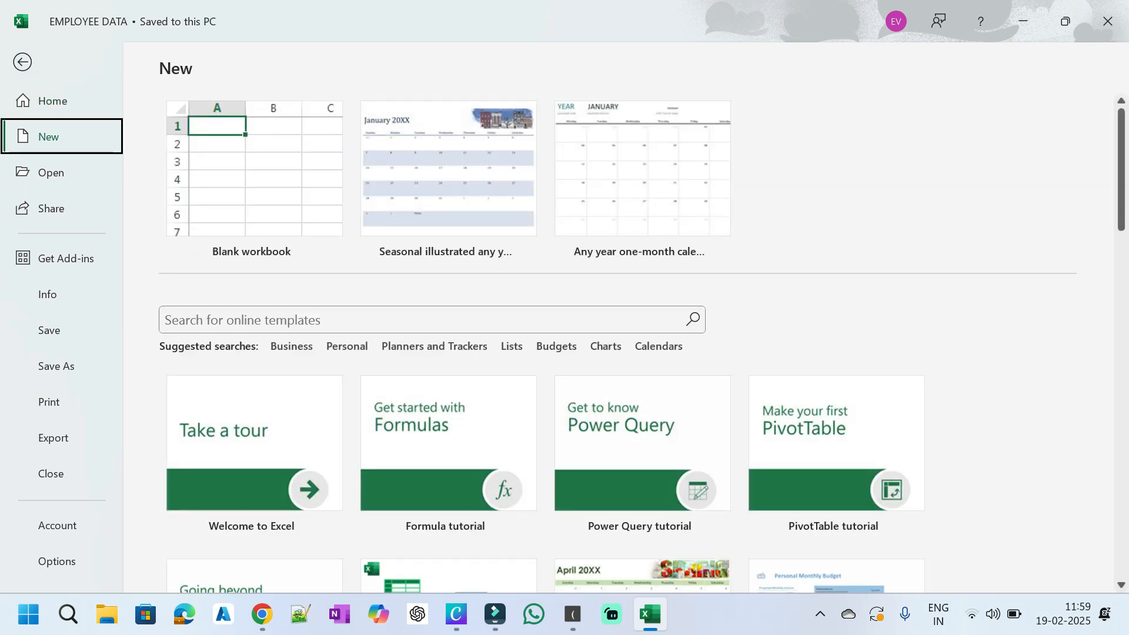
scroll(551, 315, down, 3)
scroll(551, 316, down, 2)
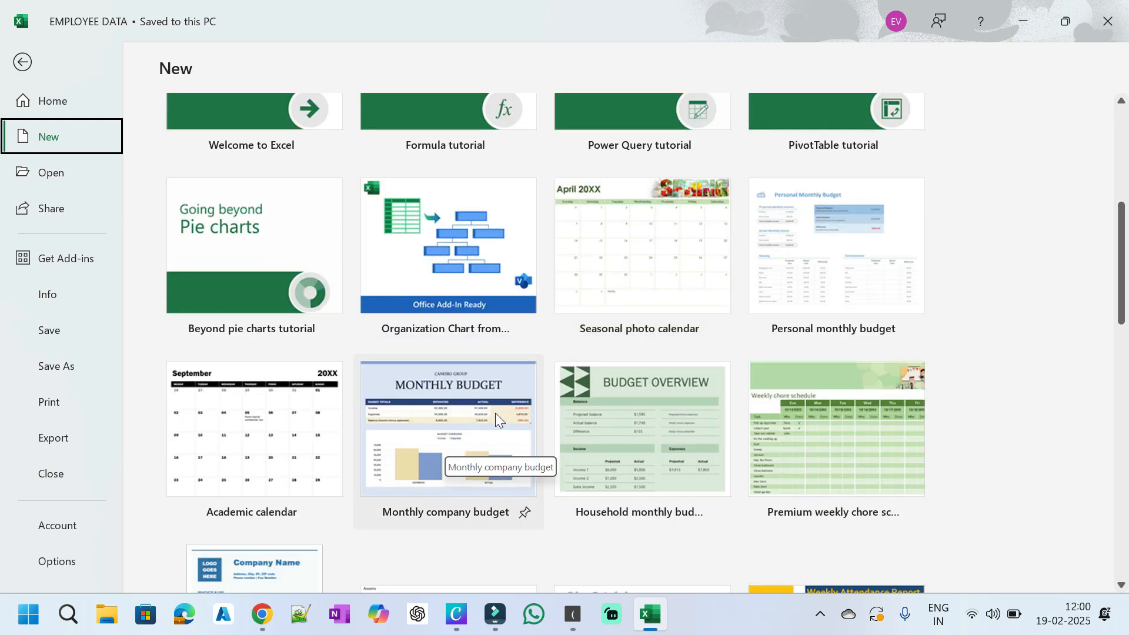
scroll(512, 406, up, 5)
scroll(516, 403, up, 1)
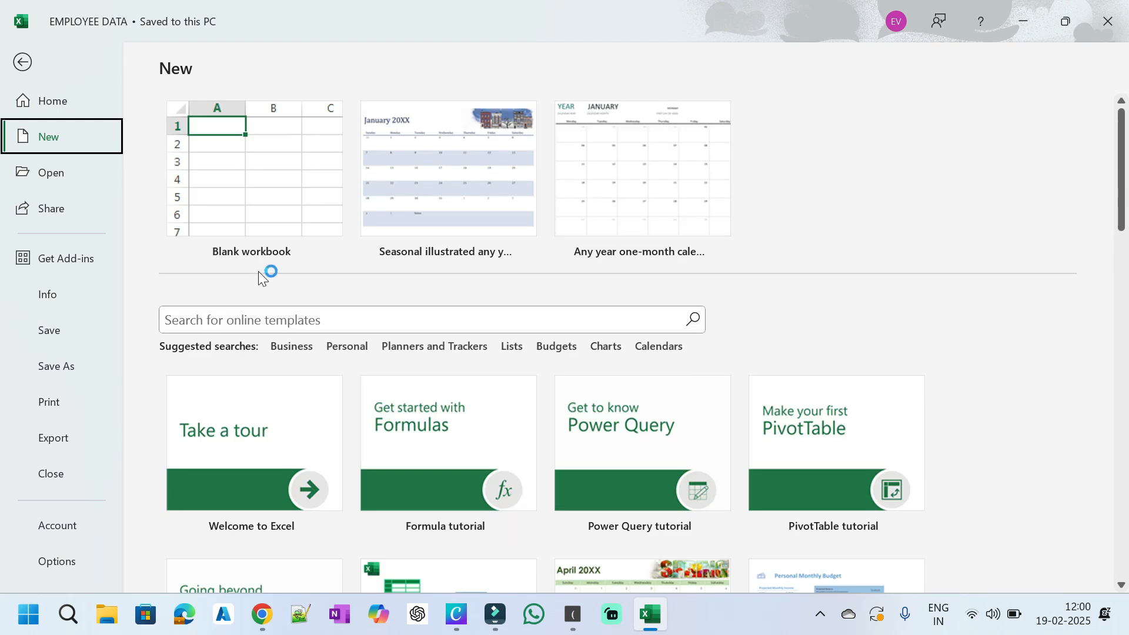
click(284, 177)
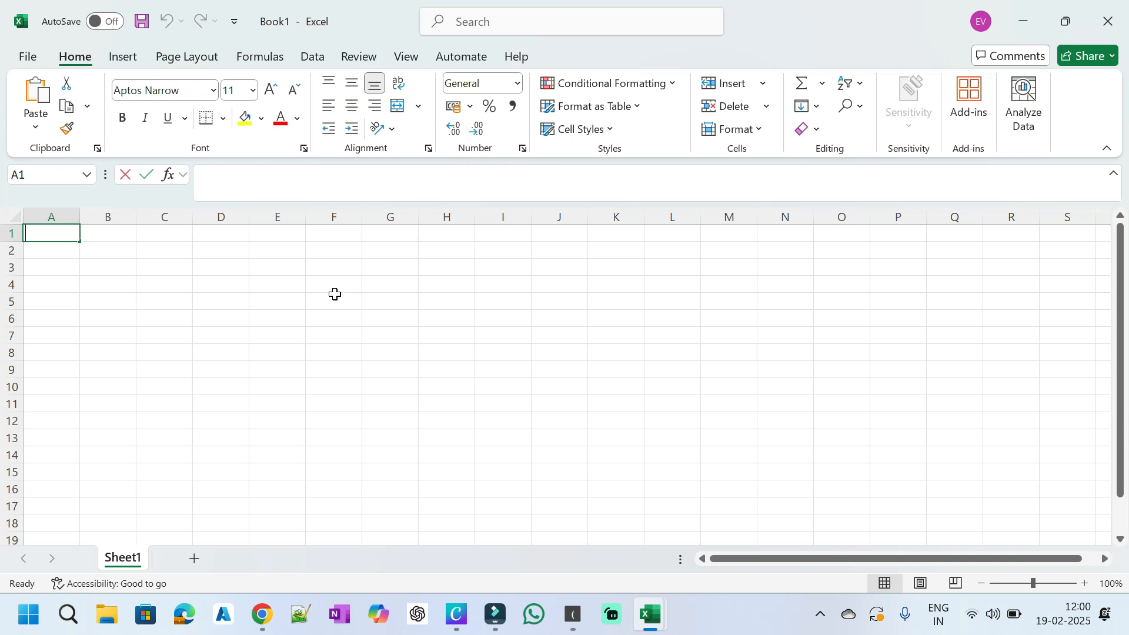
Step: Enter the headers S.No, Employee Name, Employee ID, Phone Number and Salary across A1:E1
text(S.No)
key(Tab)
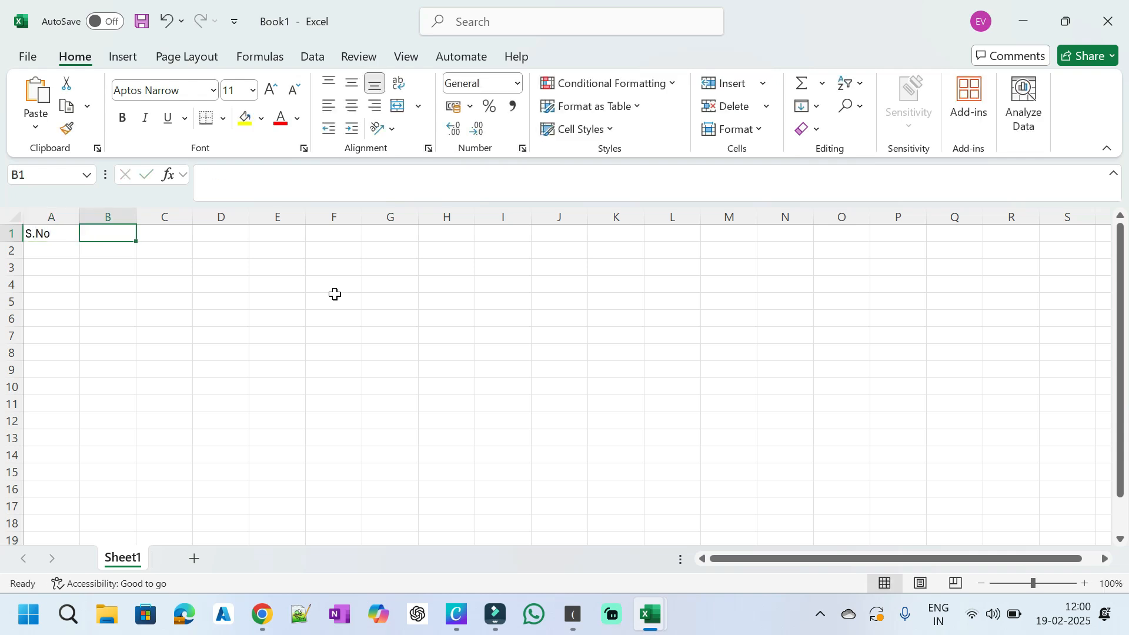
text(Employee Name)
key(Tab)
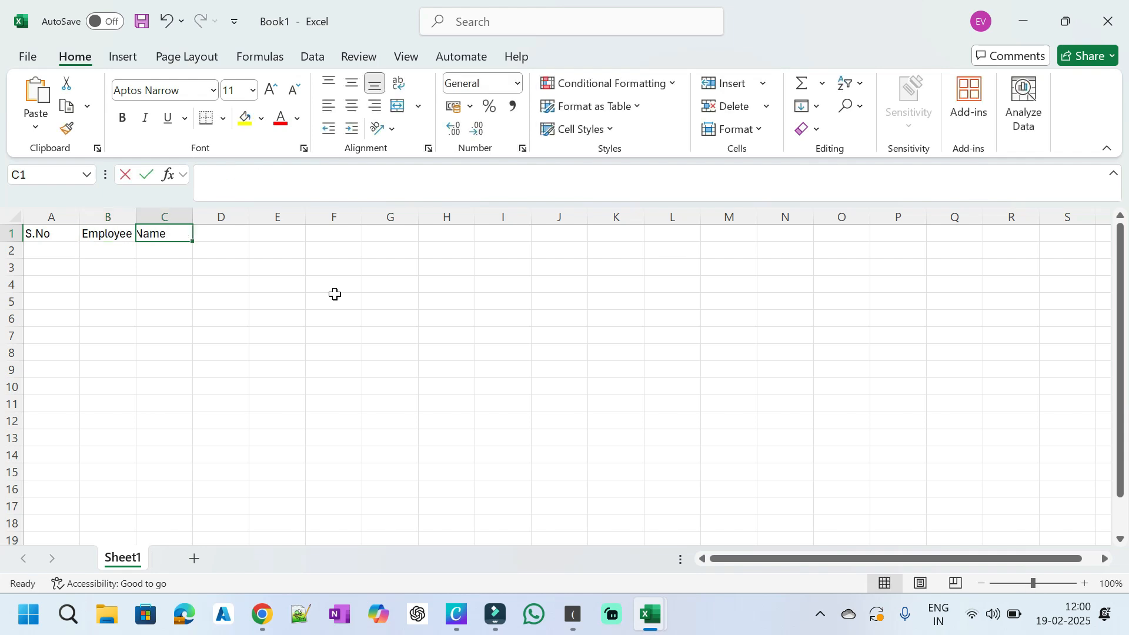
text(Employee ID)
key(Tab)
text(Phone Number)
key(Tab)
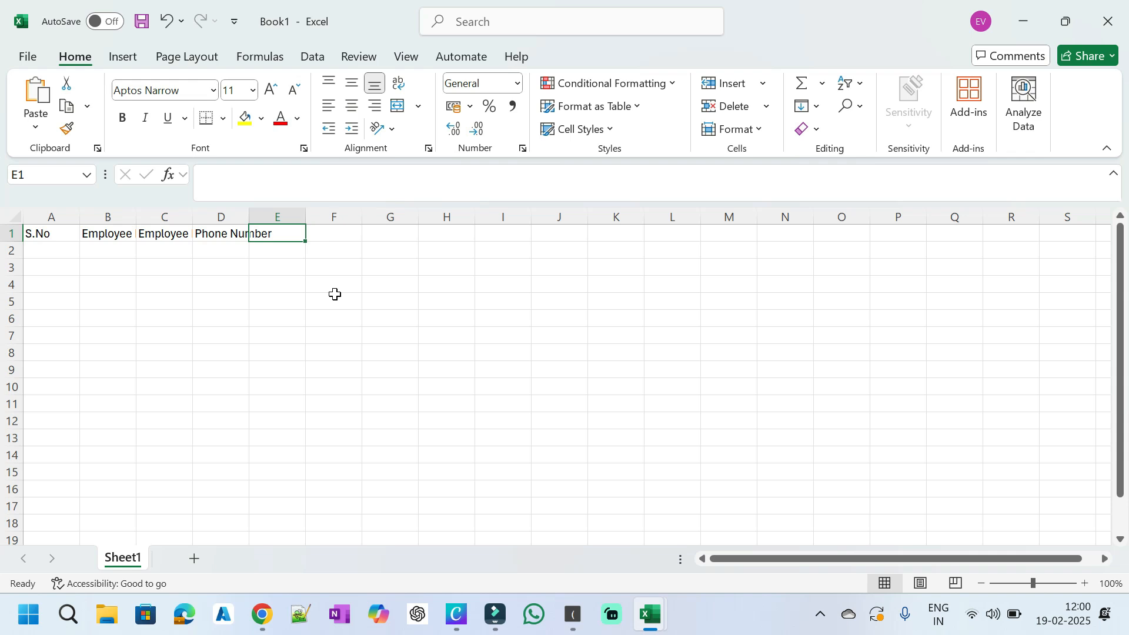
text(Salary)
key(Return)
key(Return)
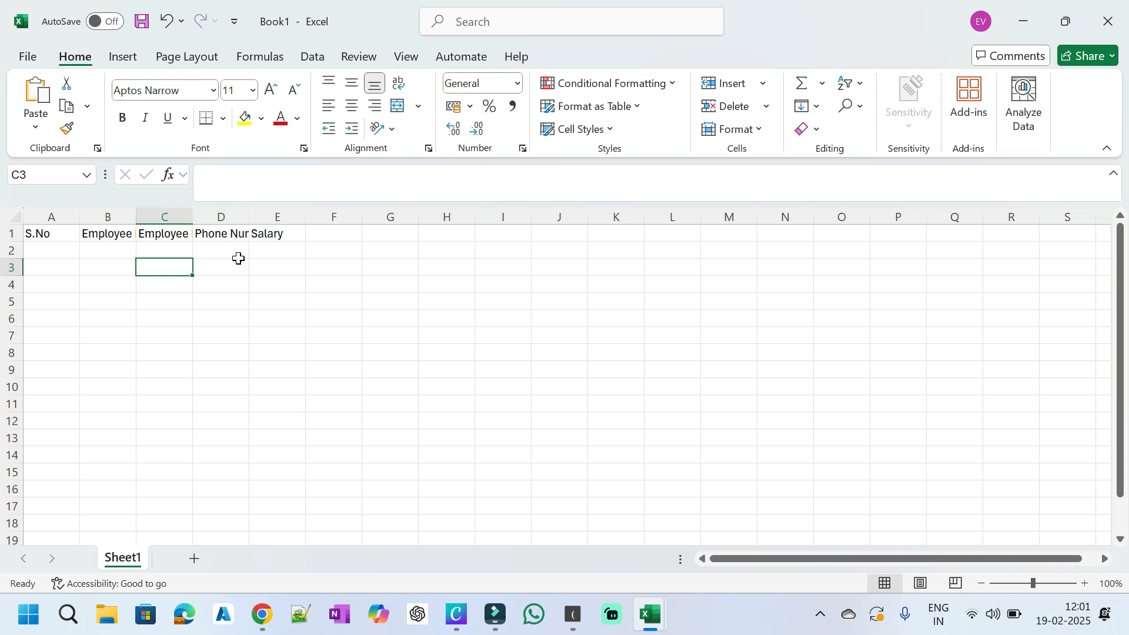
Step: AutoFit all column widths so Employee Name, Employee ID and Phone Number show in full
click(101, 235)
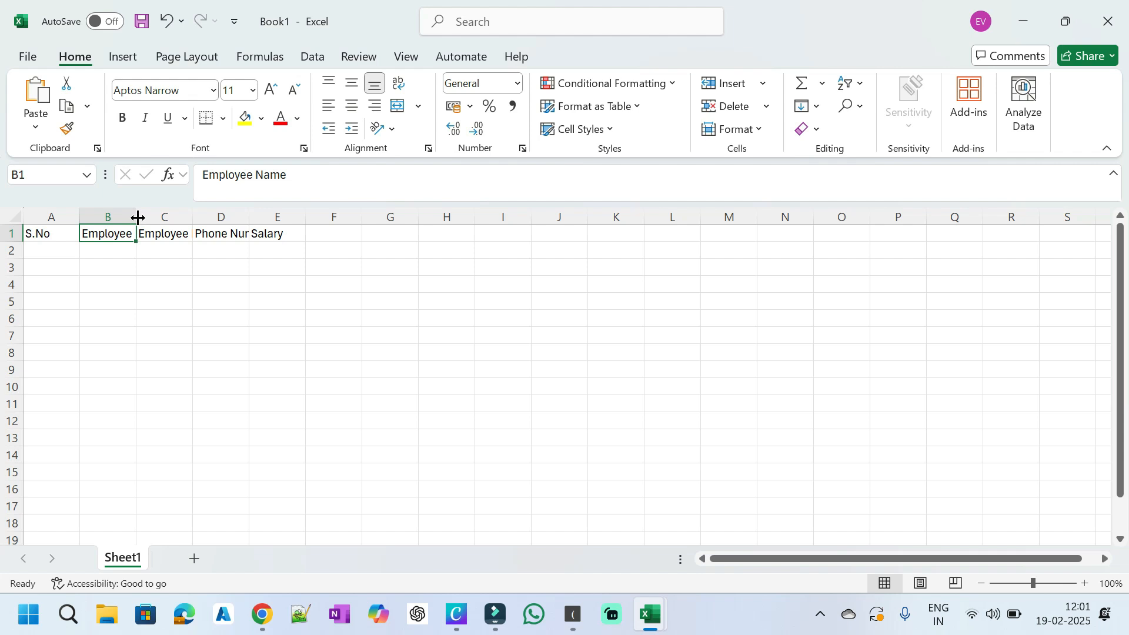
drag(138, 218, 173, 217)
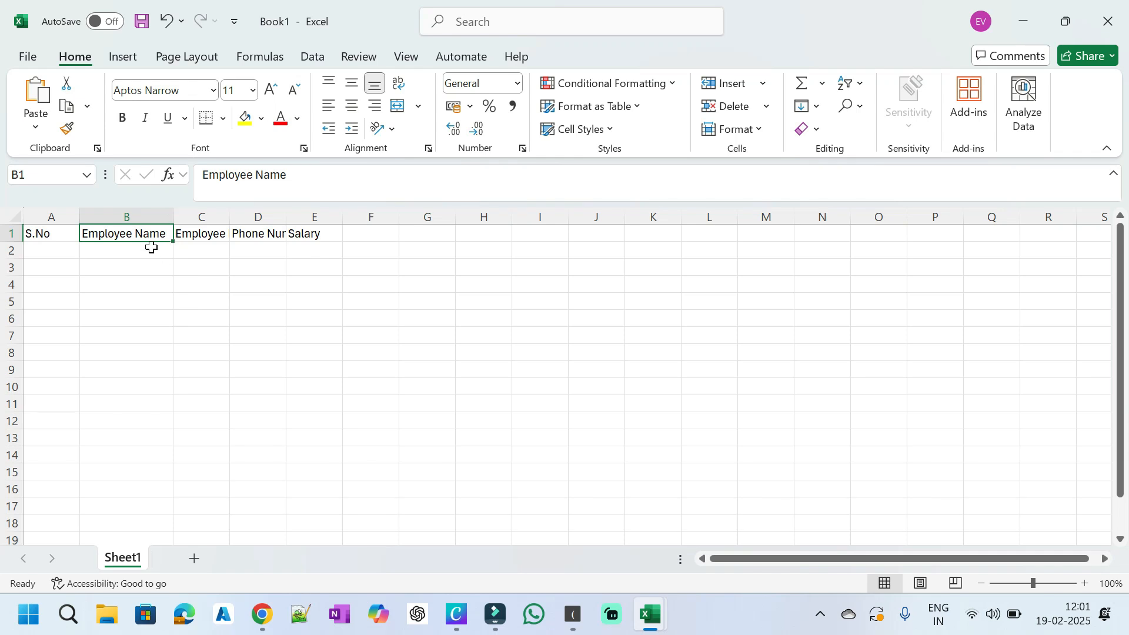
drag(229, 217, 248, 217)
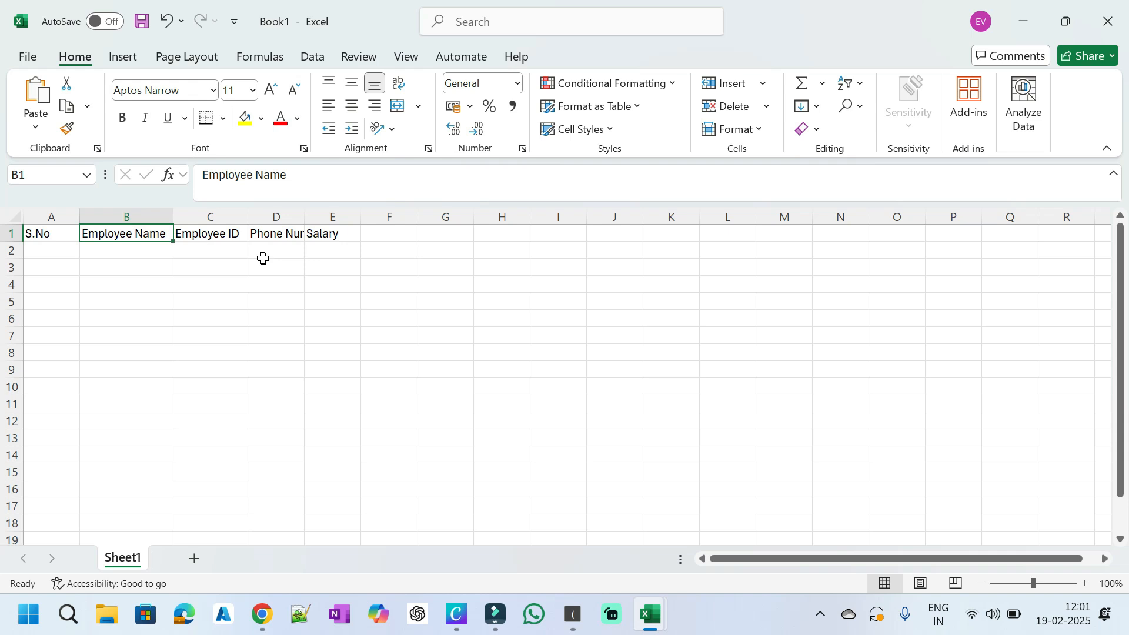
drag(173, 217, 116, 218)
drag(192, 217, 153, 217)
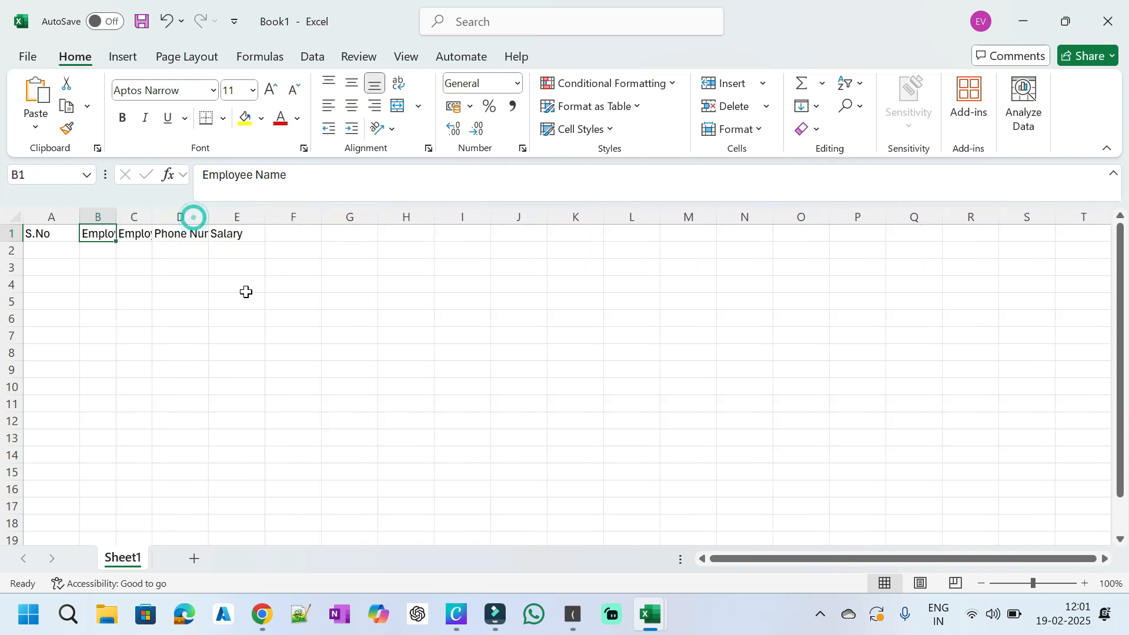
click(13, 214)
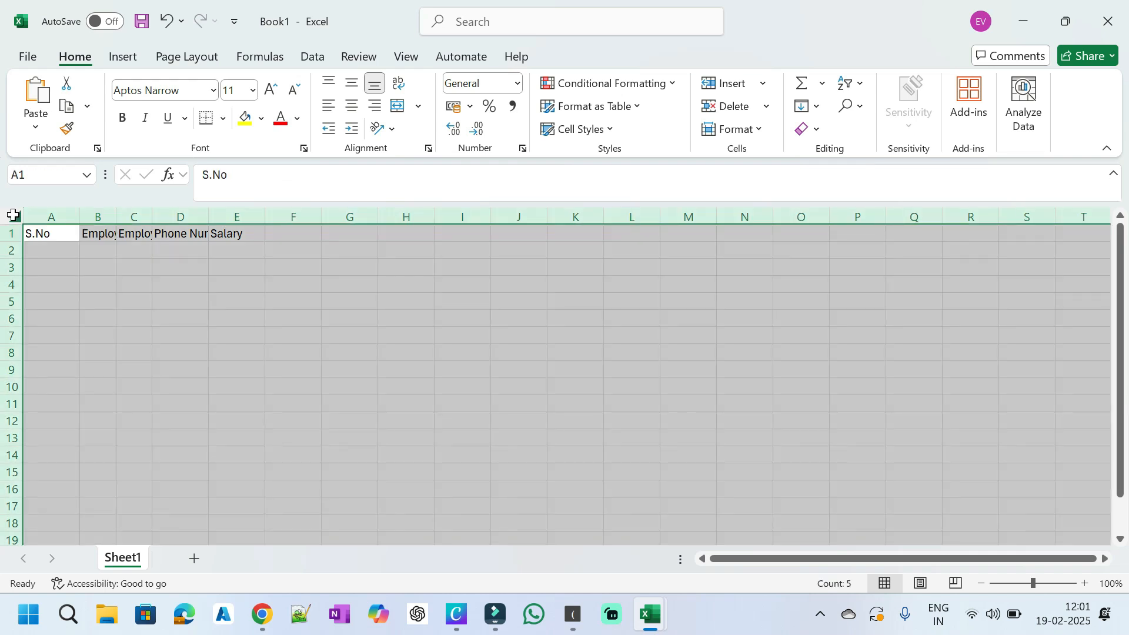
double_click(78, 218)
click(176, 335)
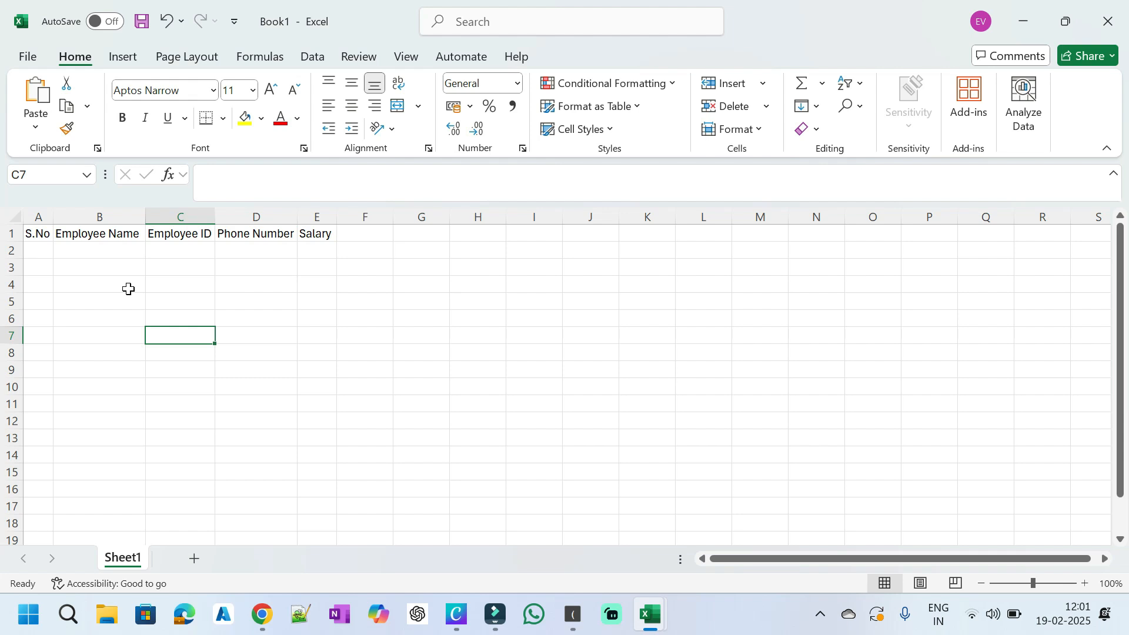
Step: Enter serial numbers 1, 2 and 3 in A2:A4, then select A2:A3
click(34, 257)
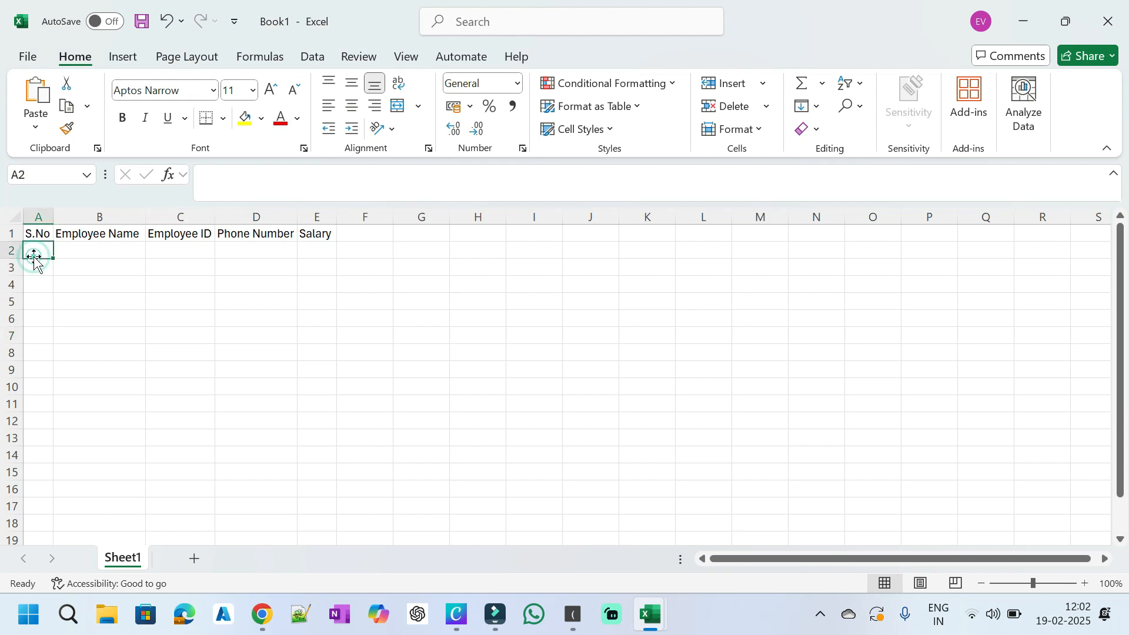
text(1)
key(Return)
text(2)
click(116, 284)
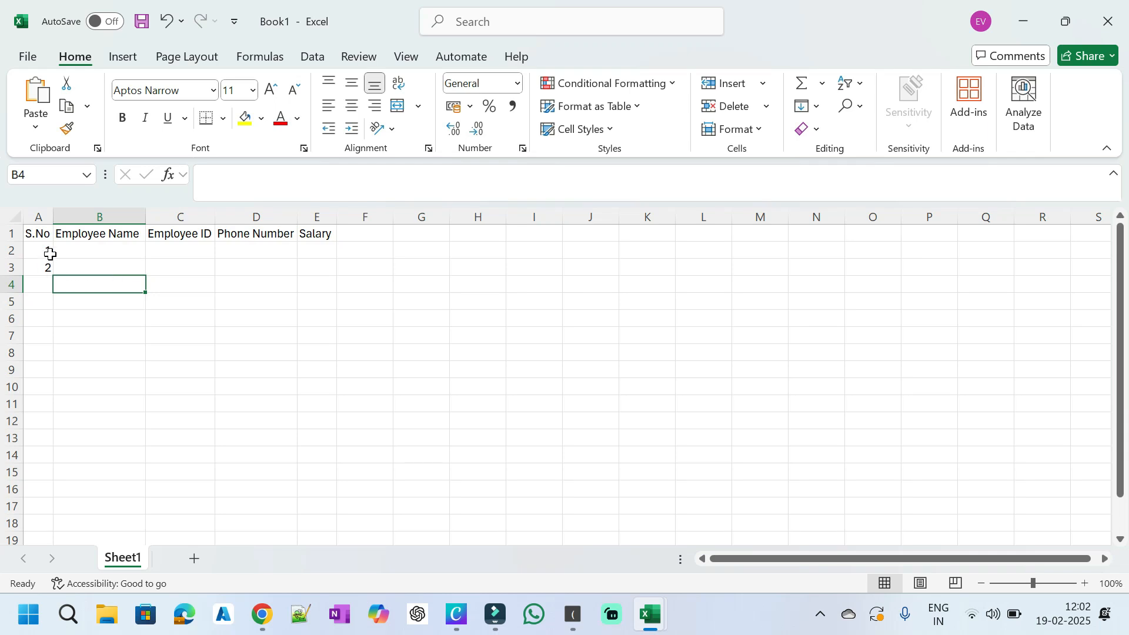
click(42, 284)
text(3)
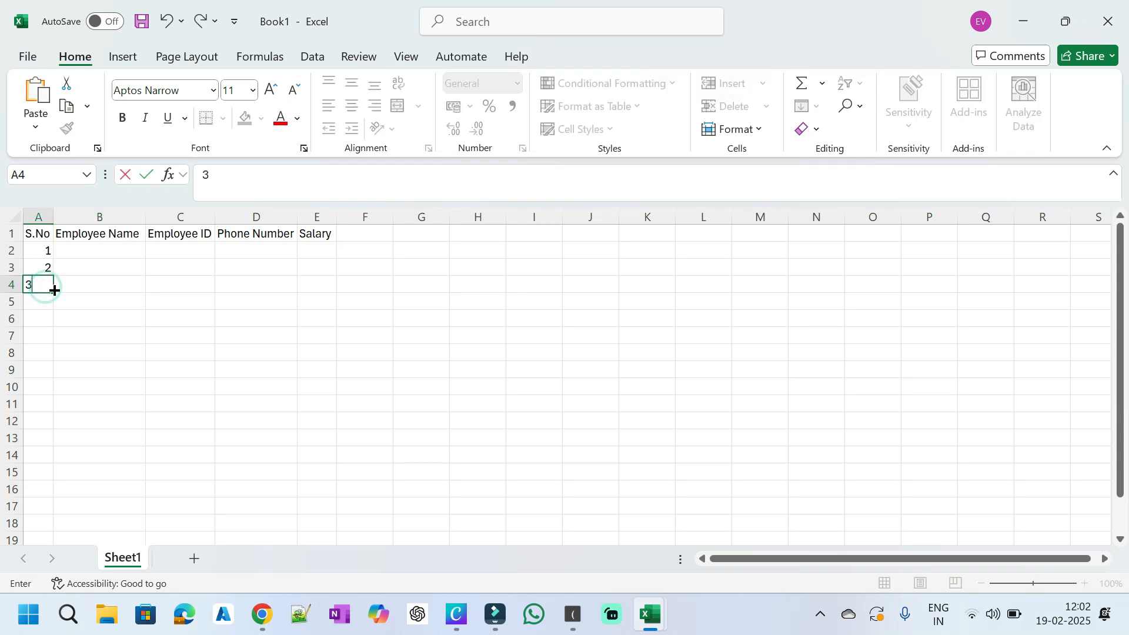
click(108, 321)
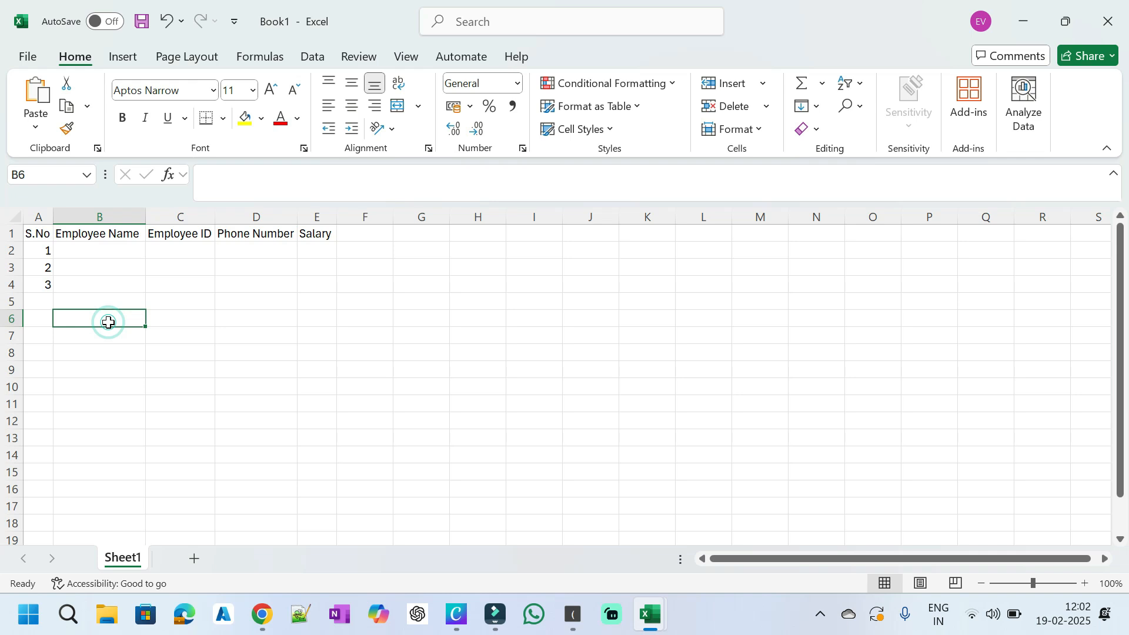
click(41, 253)
drag(41, 252, 44, 266)
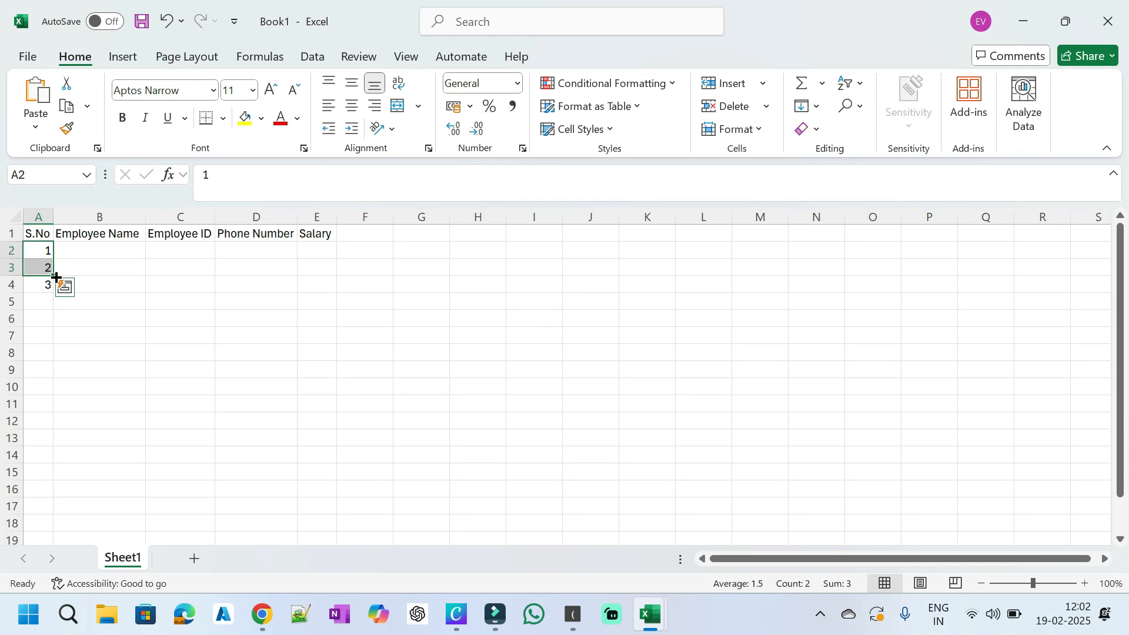
Step: Fill A2:A17 with a counting series from 1 to 16 using Fill Series
drag(56, 276, 62, 499)
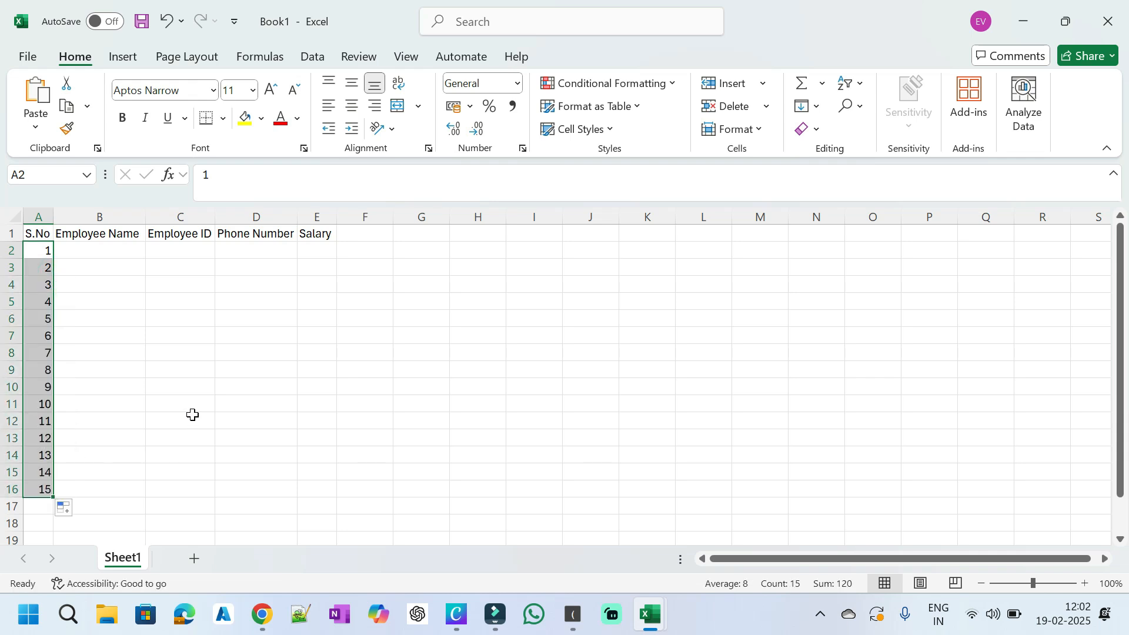
key(ctrl+z)
key(ctrl+z)
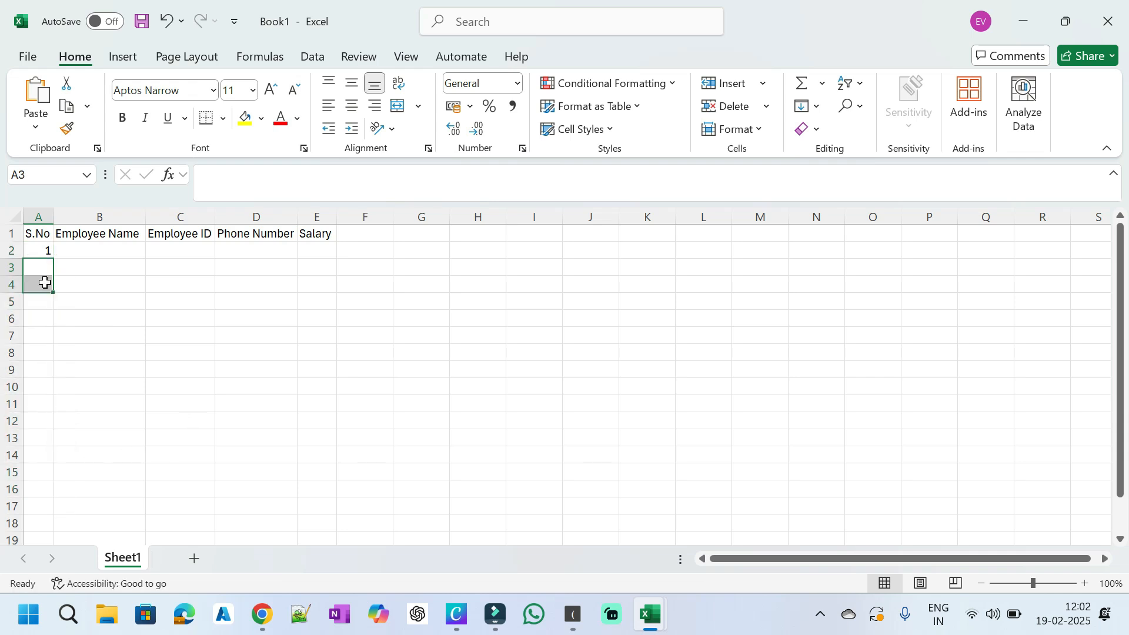
click(285, 297)
click(30, 252)
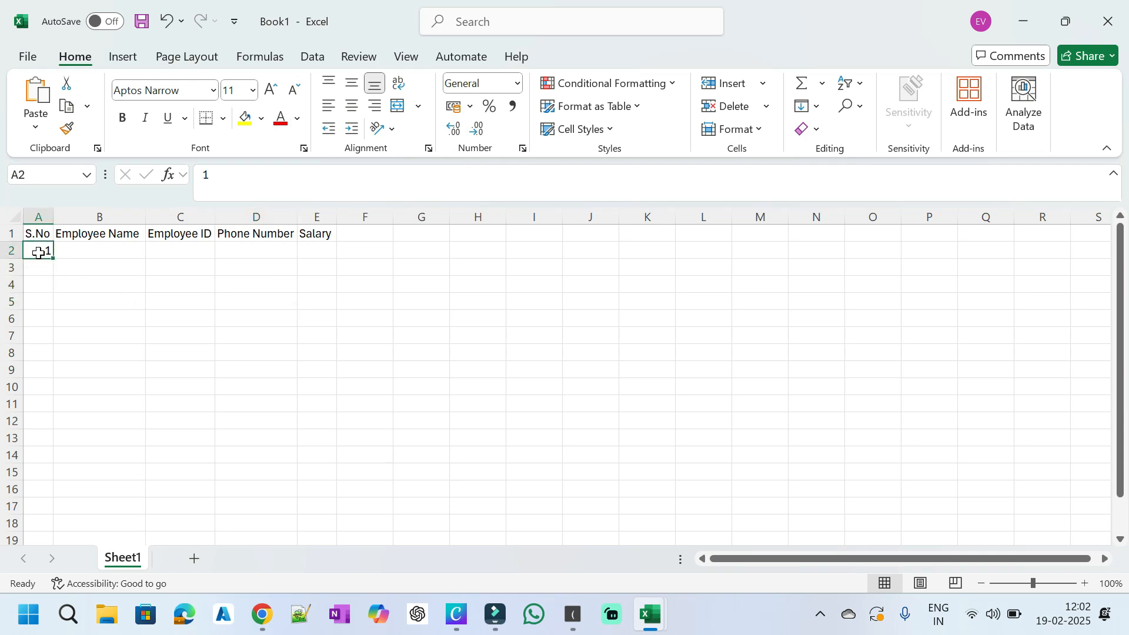
drag(54, 259, 63, 515)
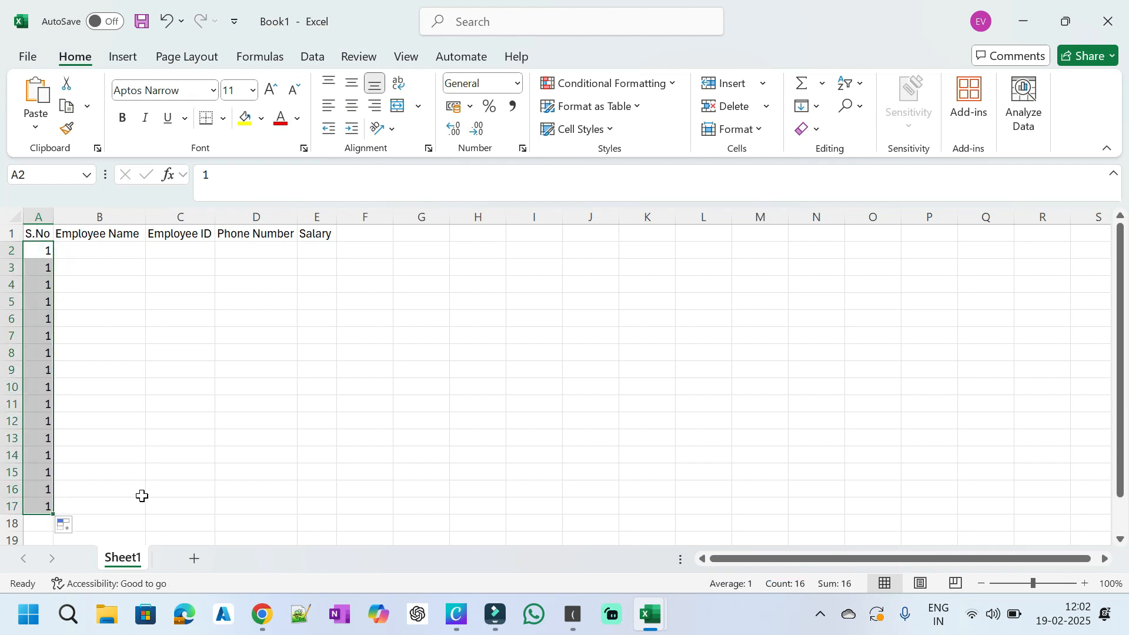
click(78, 527)
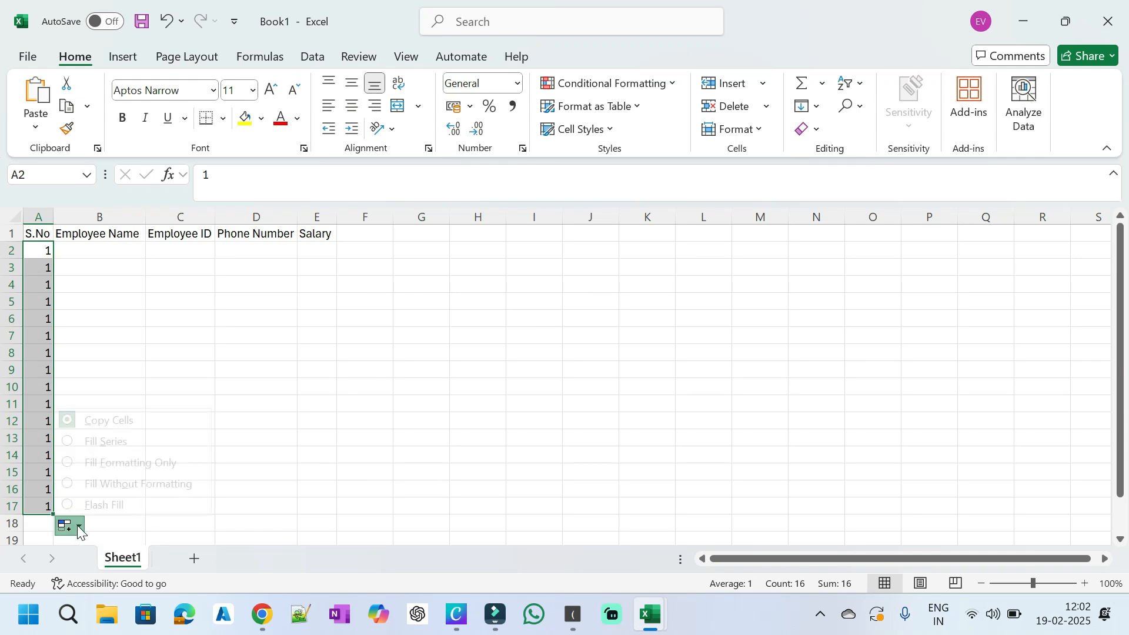
click(116, 447)
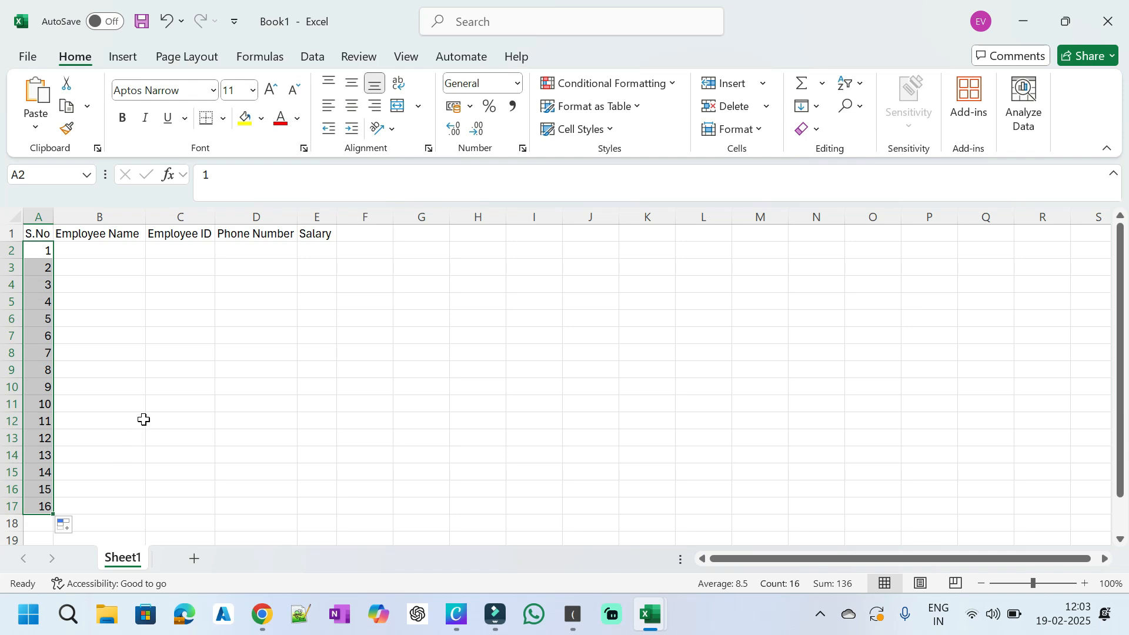
Step: Type the ten employee names into B2:B11
click(136, 259)
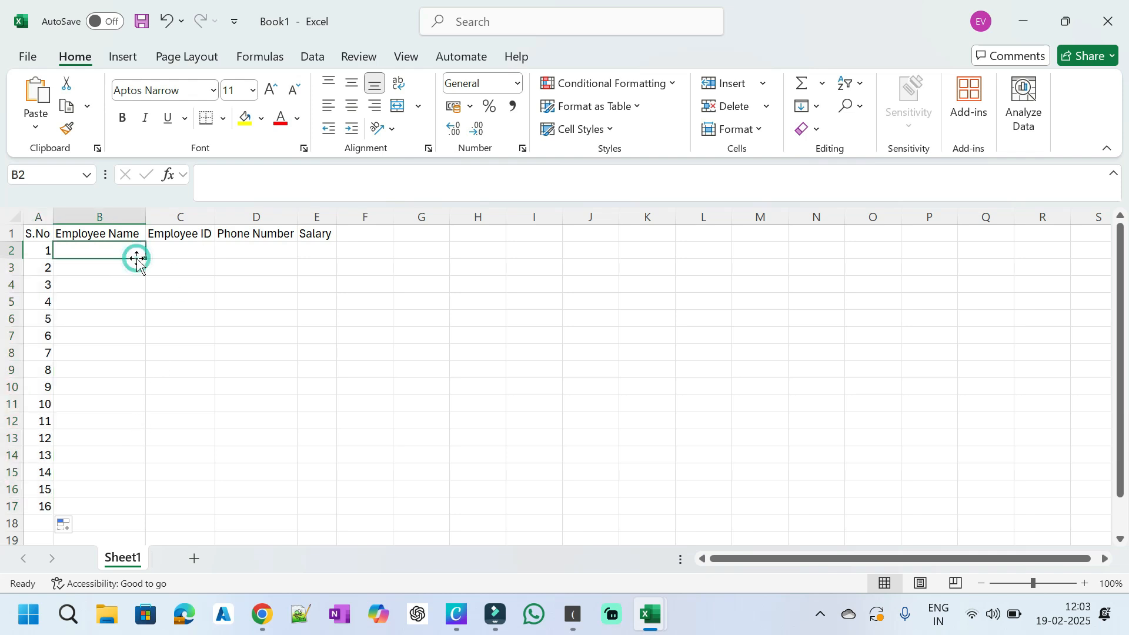
text(Vijay)
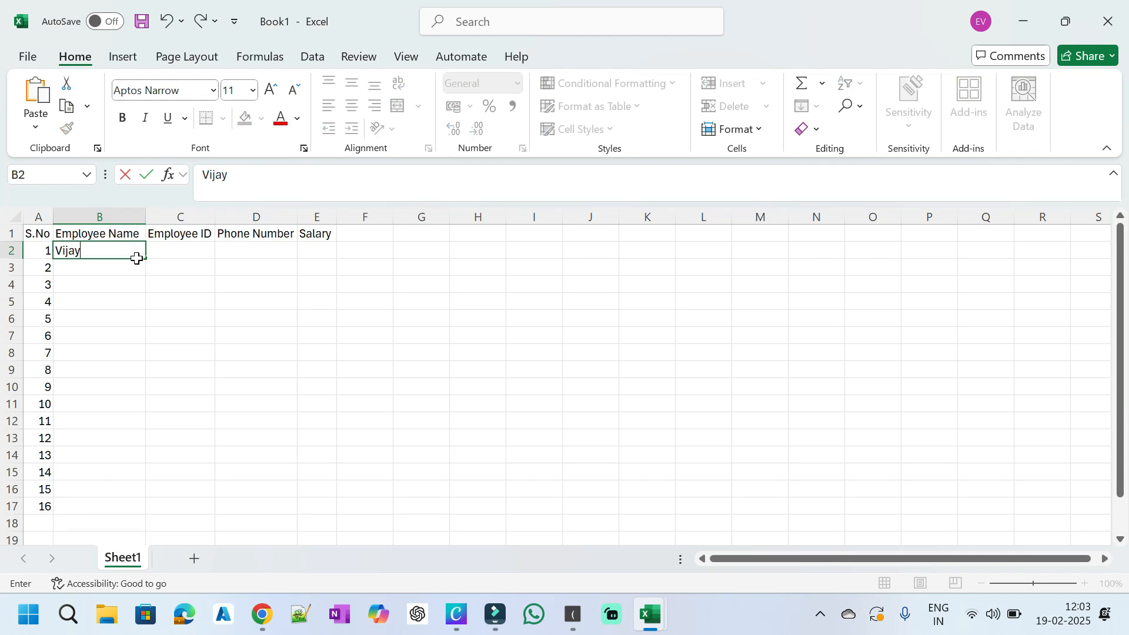
key(Tab)
click(121, 273)
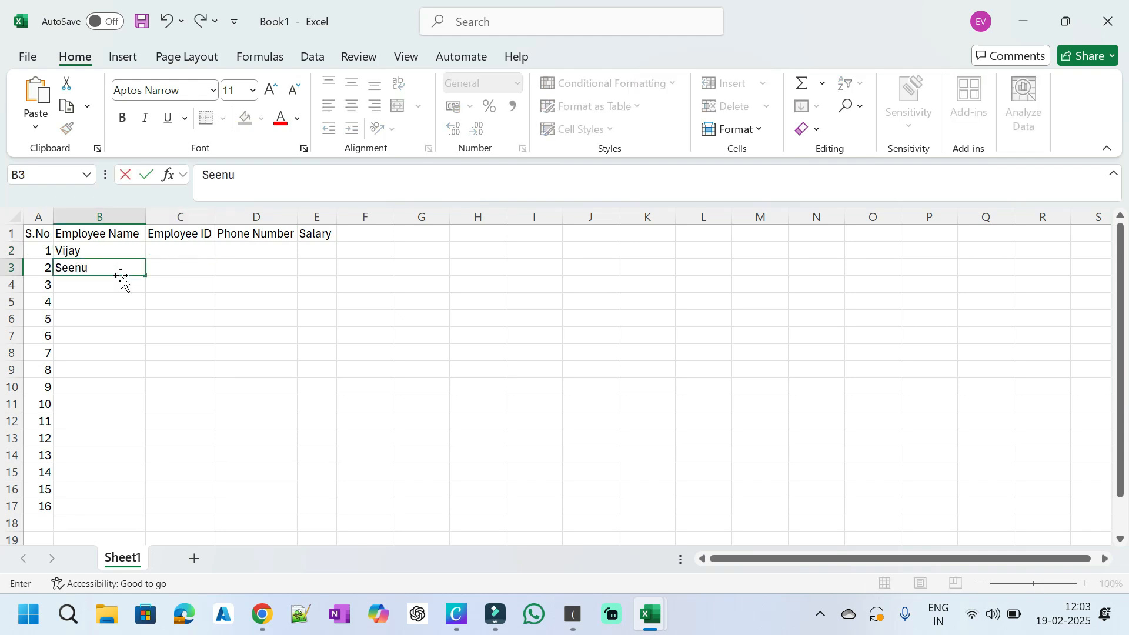
key(Return)
key(Return)
key(Return)
key(Return)
key(Return)
key(Return)
Step: Clear the surplus serial numbers 11–16 from A12:A17
drag(42, 427, 42, 511)
key(Delete)
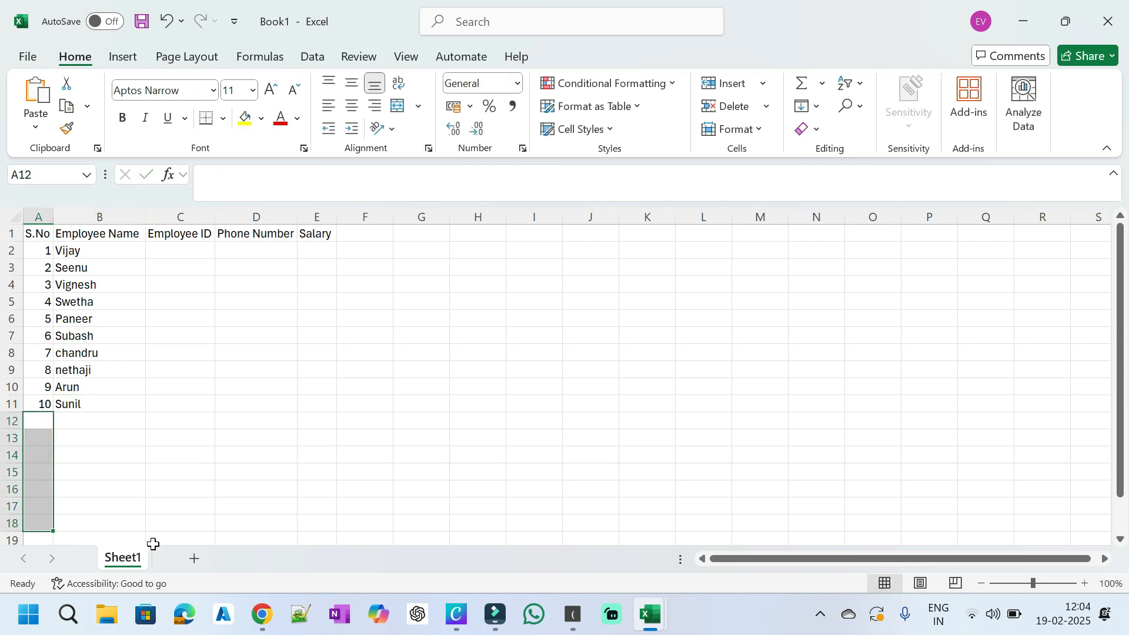
click(251, 347)
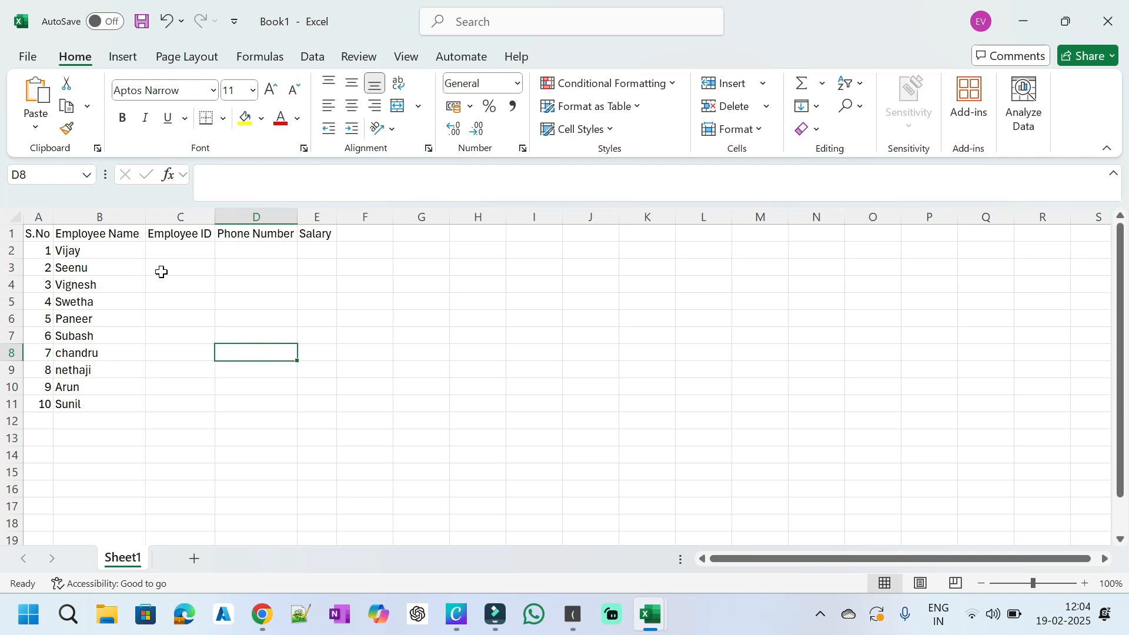
Step: Enter VEP001 in C2 and fill IDs VEP002–VEP010 down to row 11
click(200, 250)
text(VEP001)
click(529, 353)
click(197, 251)
drag(216, 259, 216, 406)
click(509, 405)
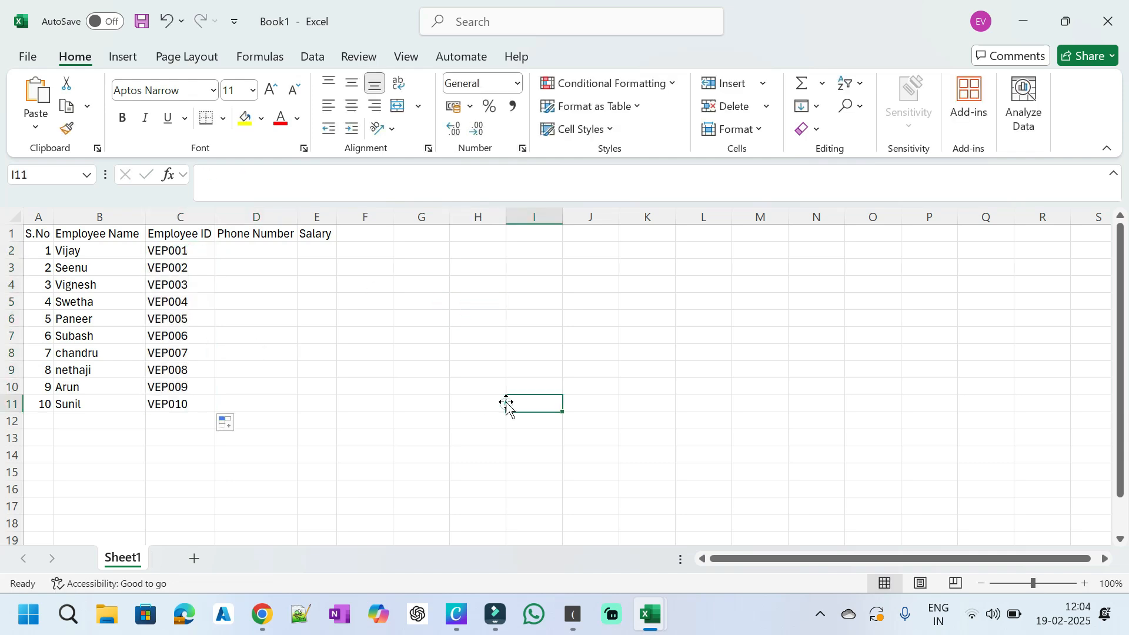
Step: Enter the employee phone number in D2 and copy it down to D11
click(285, 252)
key(Return)
click(282, 250)
drag(297, 259, 307, 421)
Step: Enter salary 150000 in E2, copy it down to E11, and widen the Salary column
click(327, 250)
text(150000)
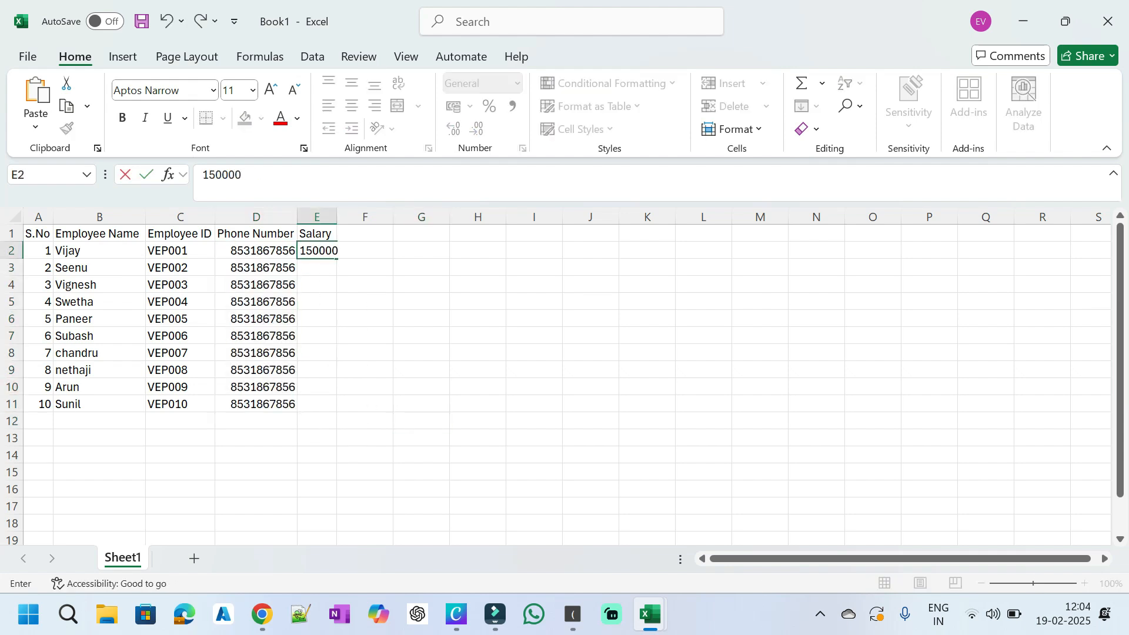
key(Return)
click(329, 253)
drag(339, 257, 350, 413)
click(352, 421)
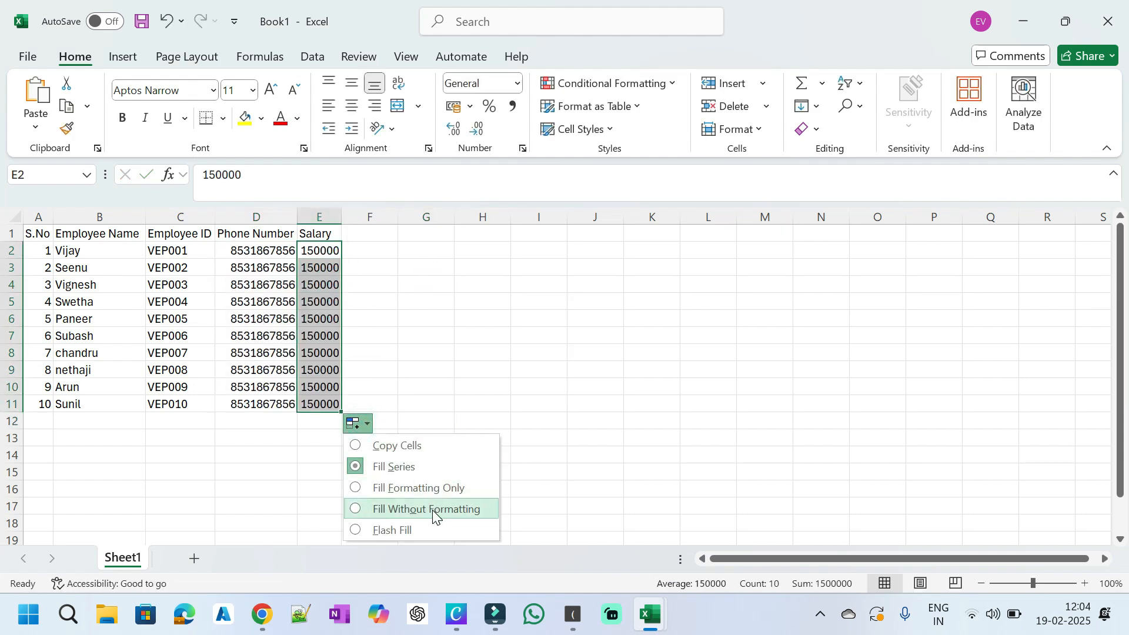
click(426, 438)
drag(341, 217, 369, 217)
click(510, 388)
click(338, 341)
click(414, 353)
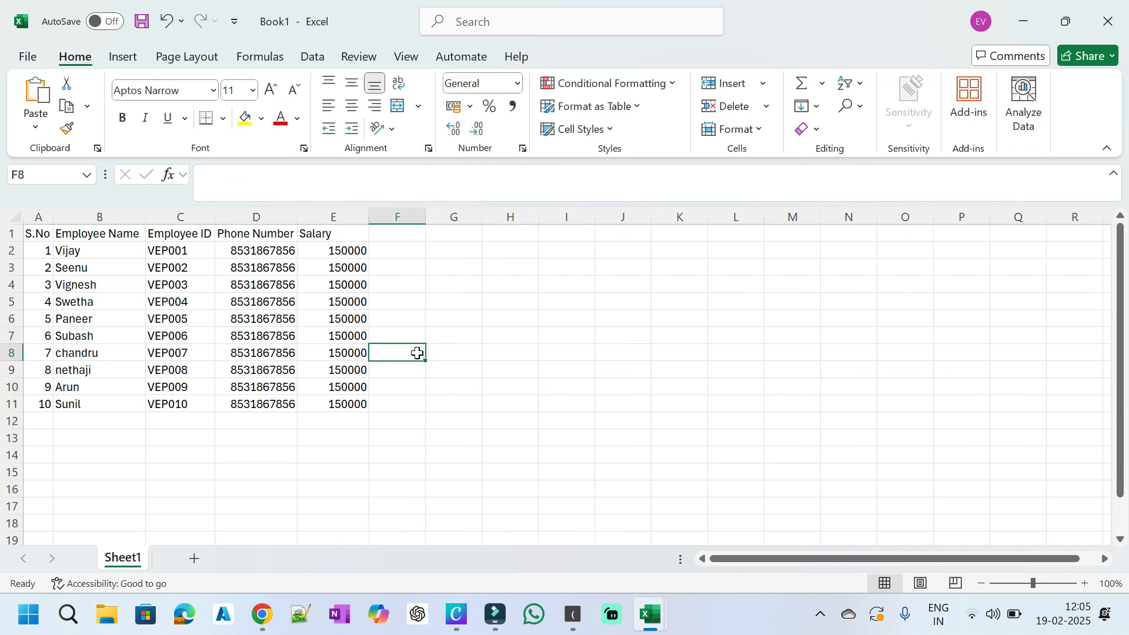
click(518, 348)
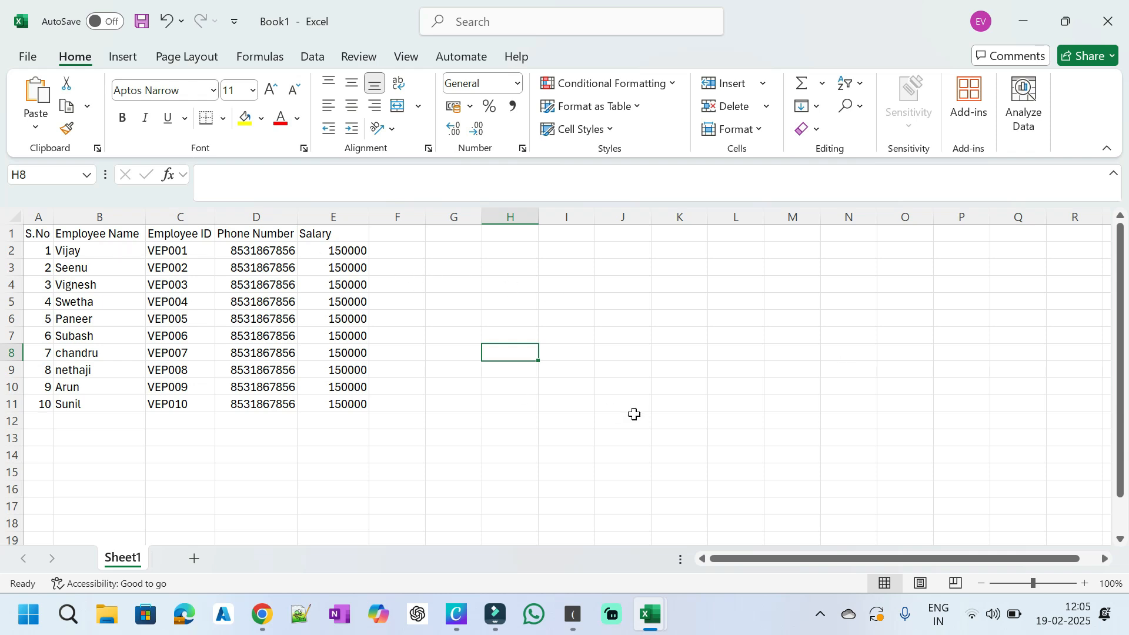
Step: Apply All Borders to A1:E11 from the right-click mini toolbar
click(39, 235)
drag(39, 235, 357, 413)
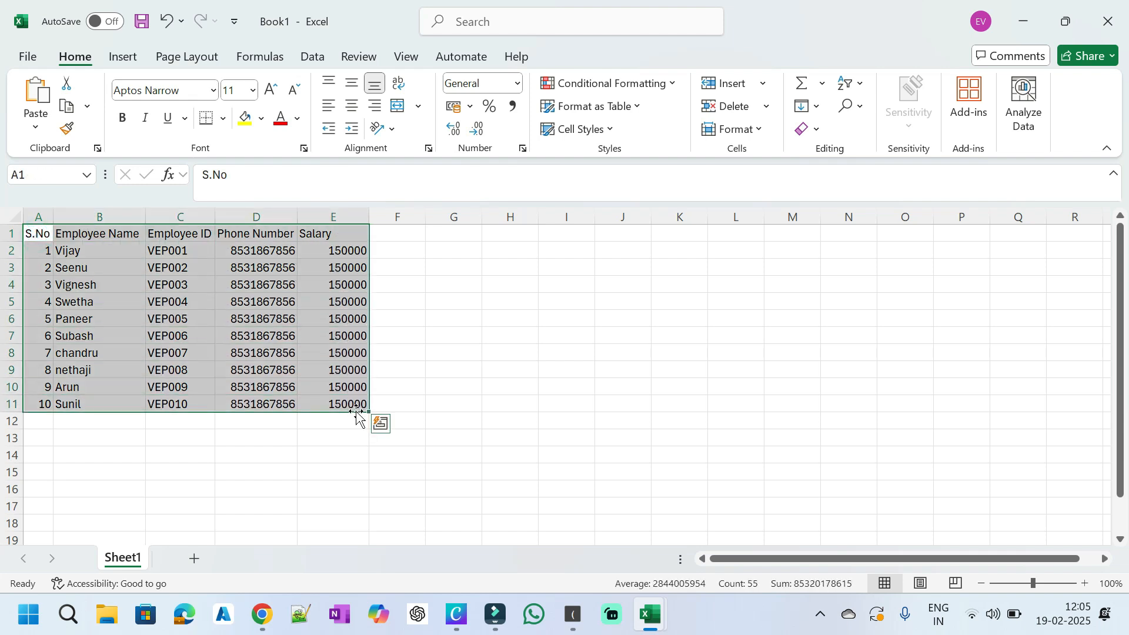
right_click(288, 309)
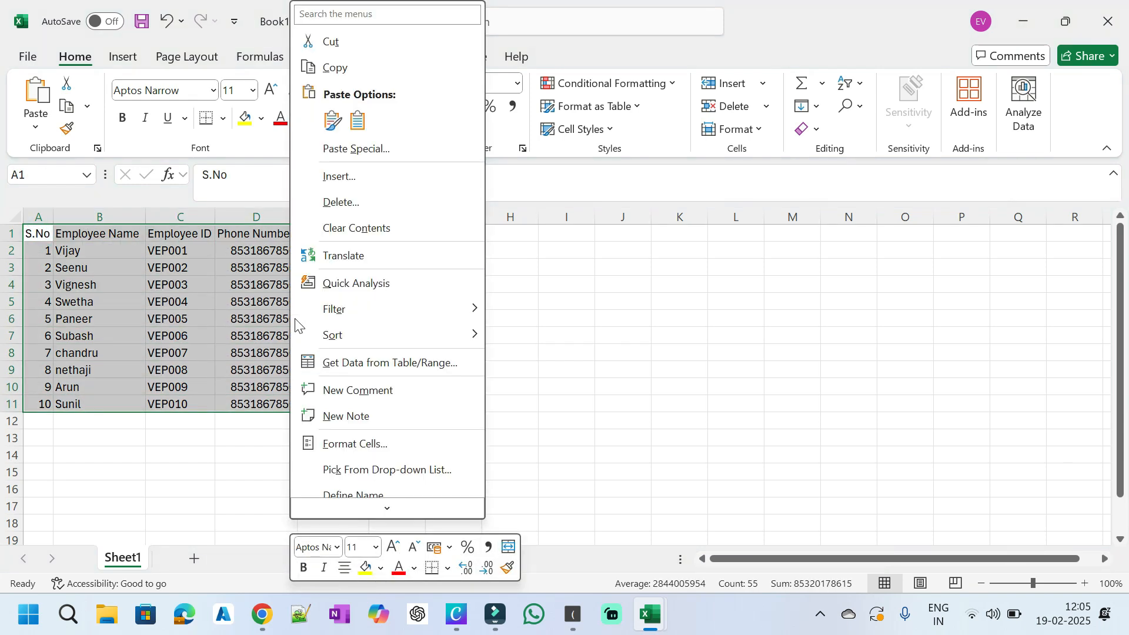
click(442, 569)
click(444, 569)
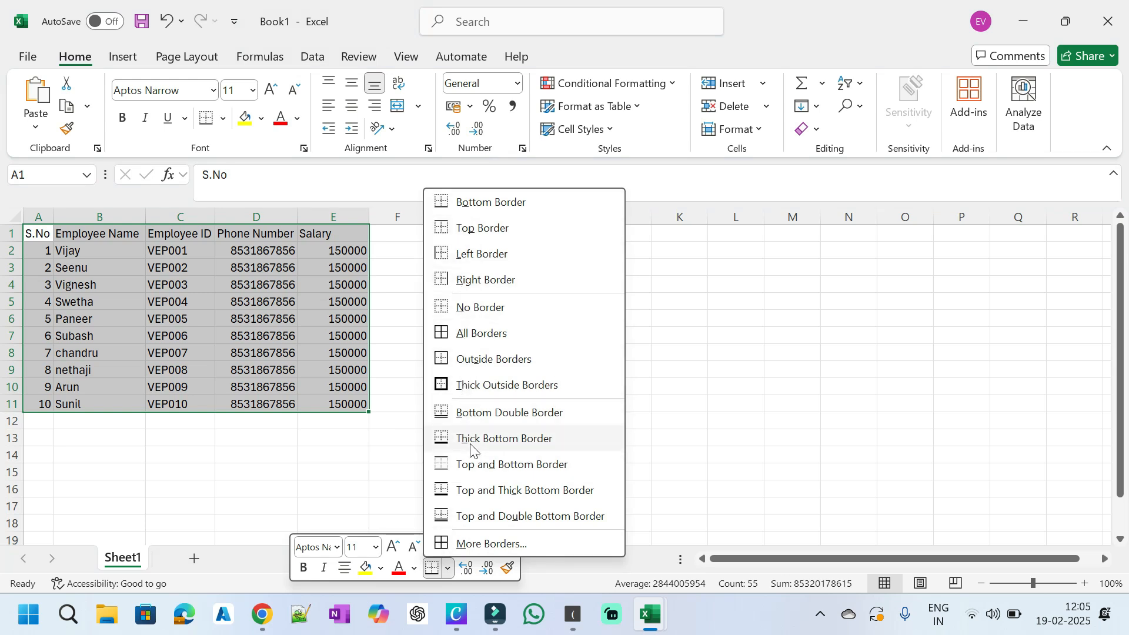
click(522, 329)
click(487, 368)
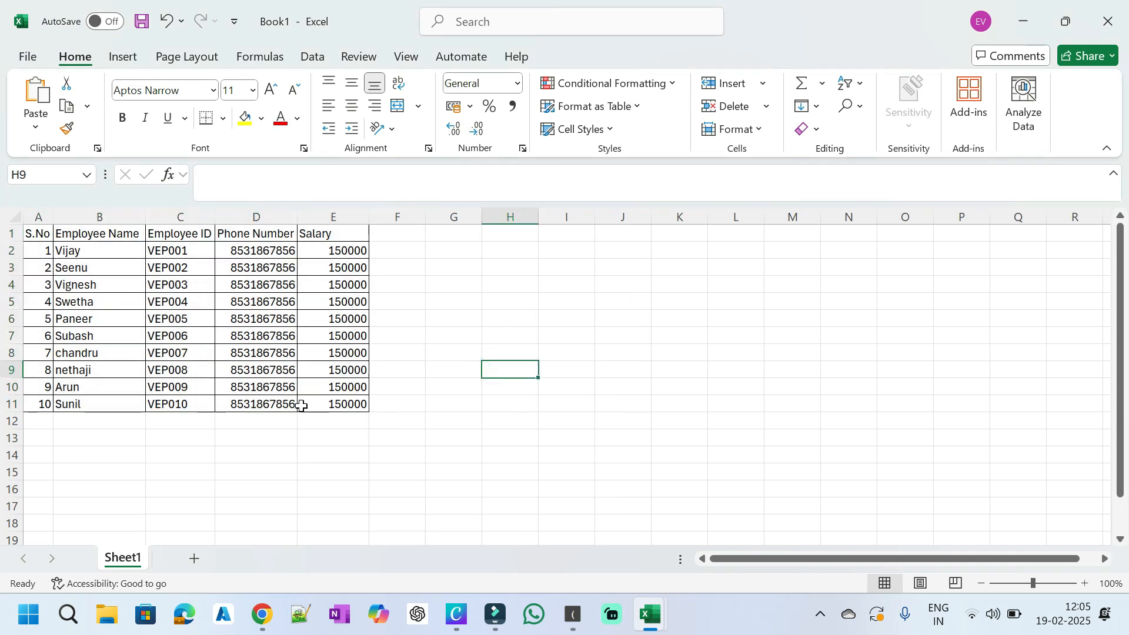
Step: Add an Outside Borders outline around the whole A1:E11 table
click(50, 238)
drag(50, 237, 315, 401)
right_click(317, 365)
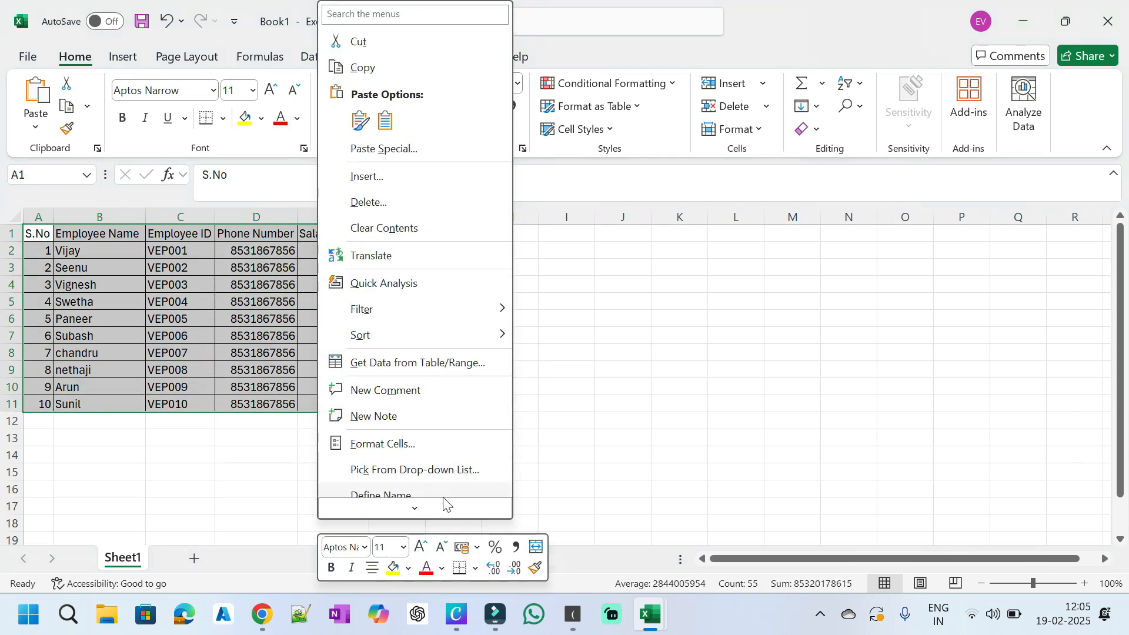
click(475, 568)
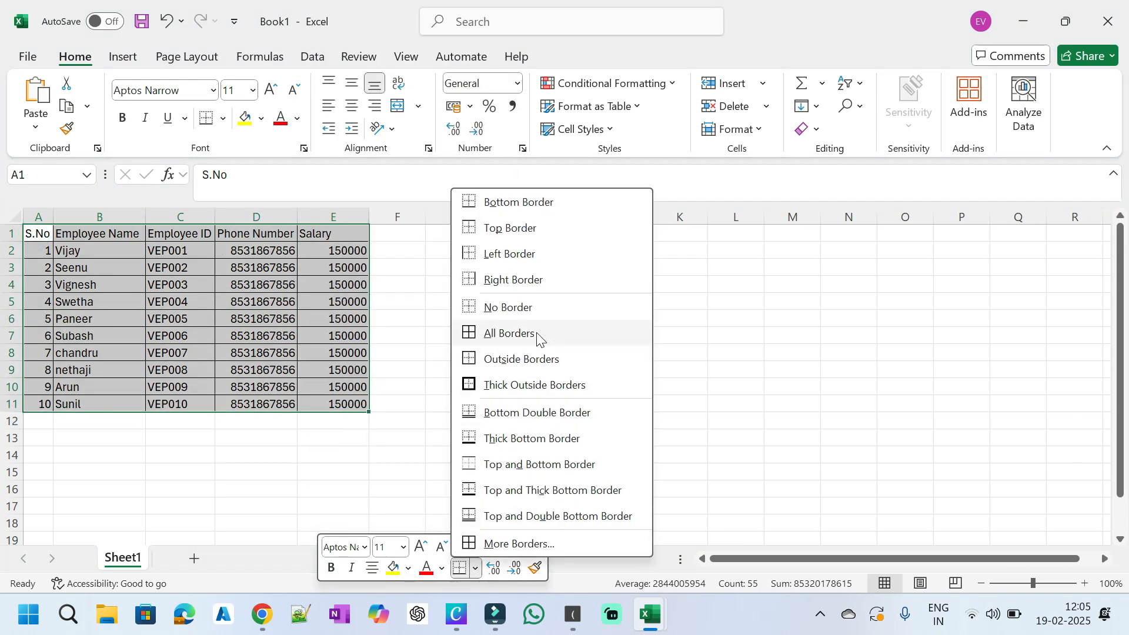
click(536, 361)
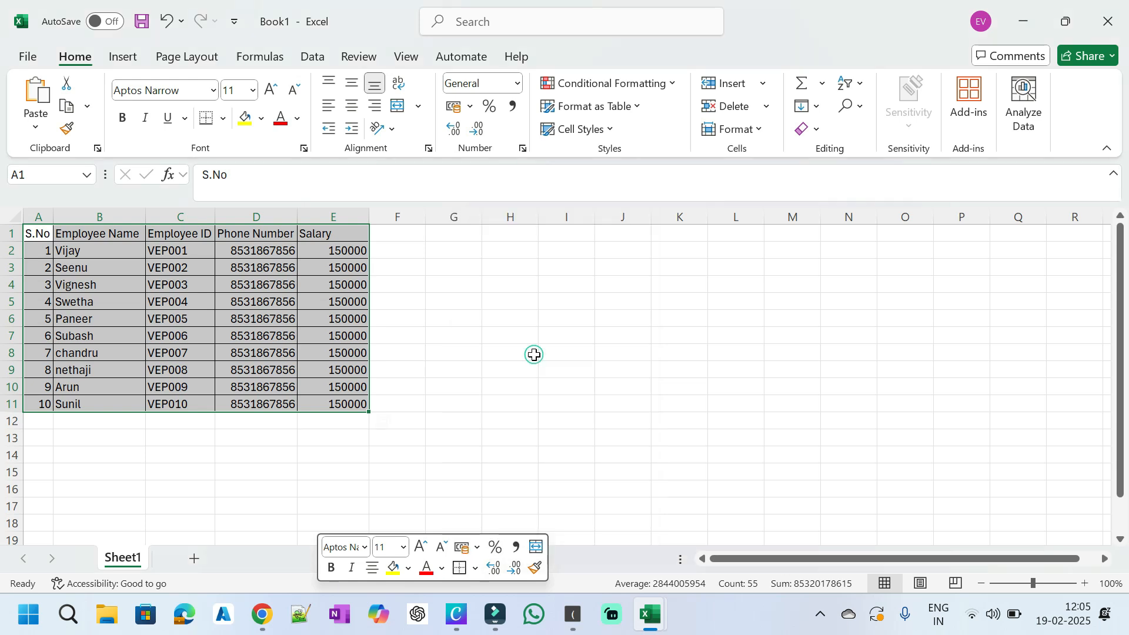
Step: Give the header cells A1:E1 a blue theme fill colour
click(463, 366)
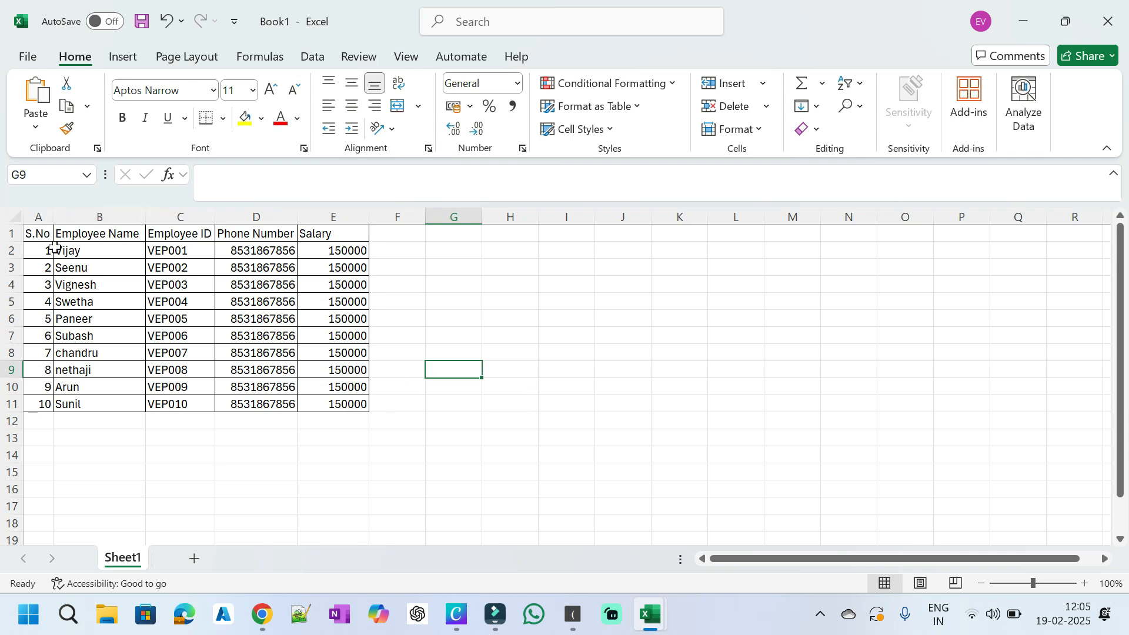
drag(38, 234, 354, 236)
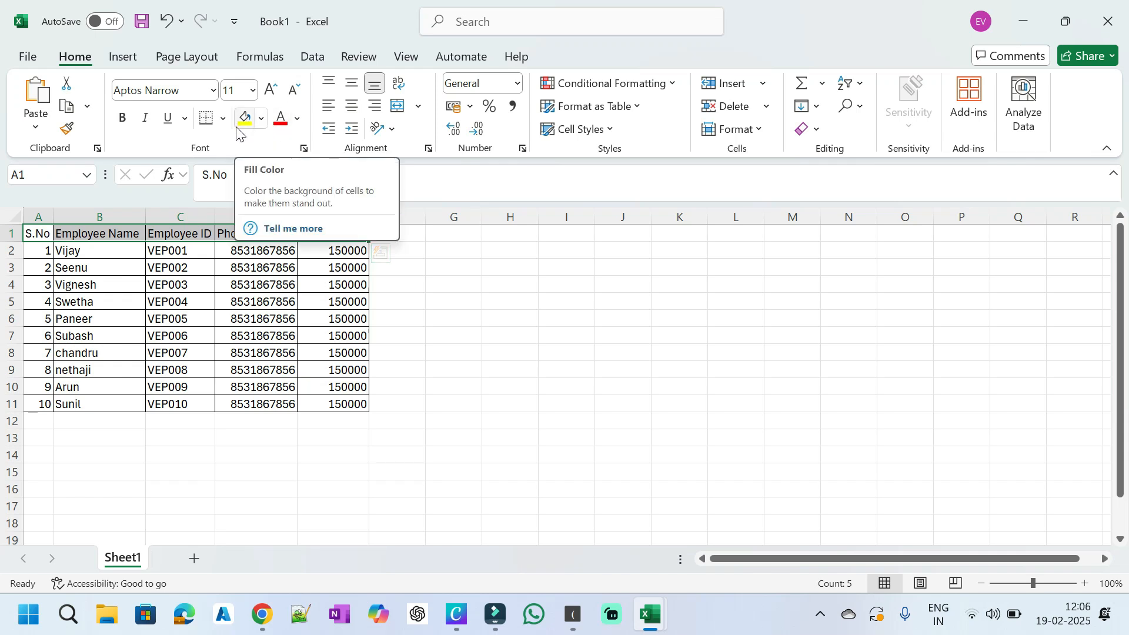
click(262, 121)
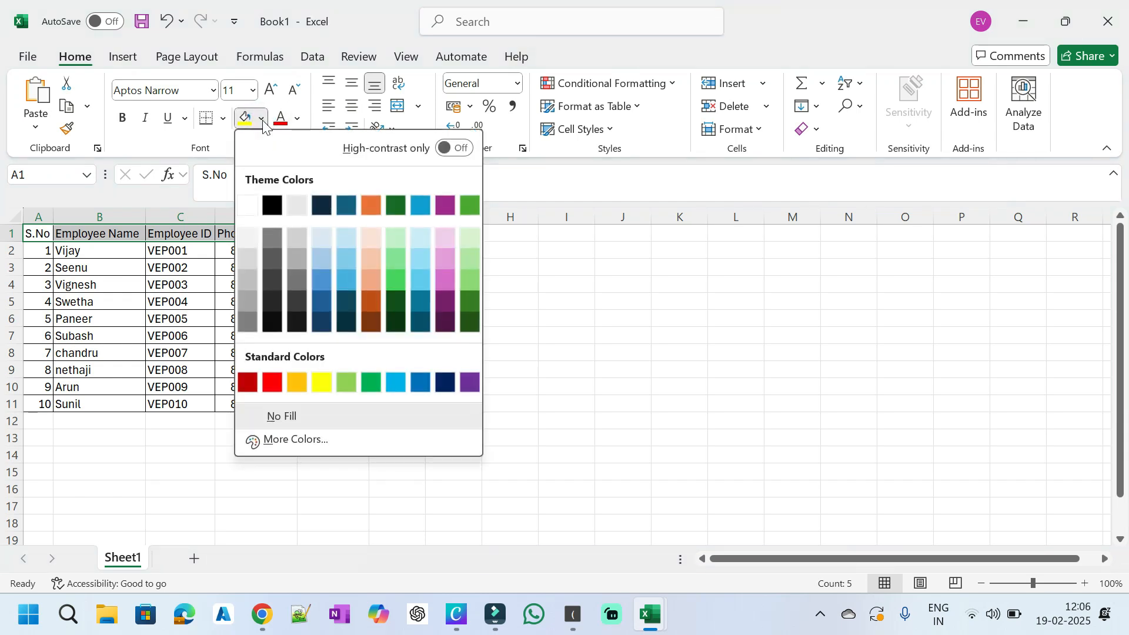
click(321, 282)
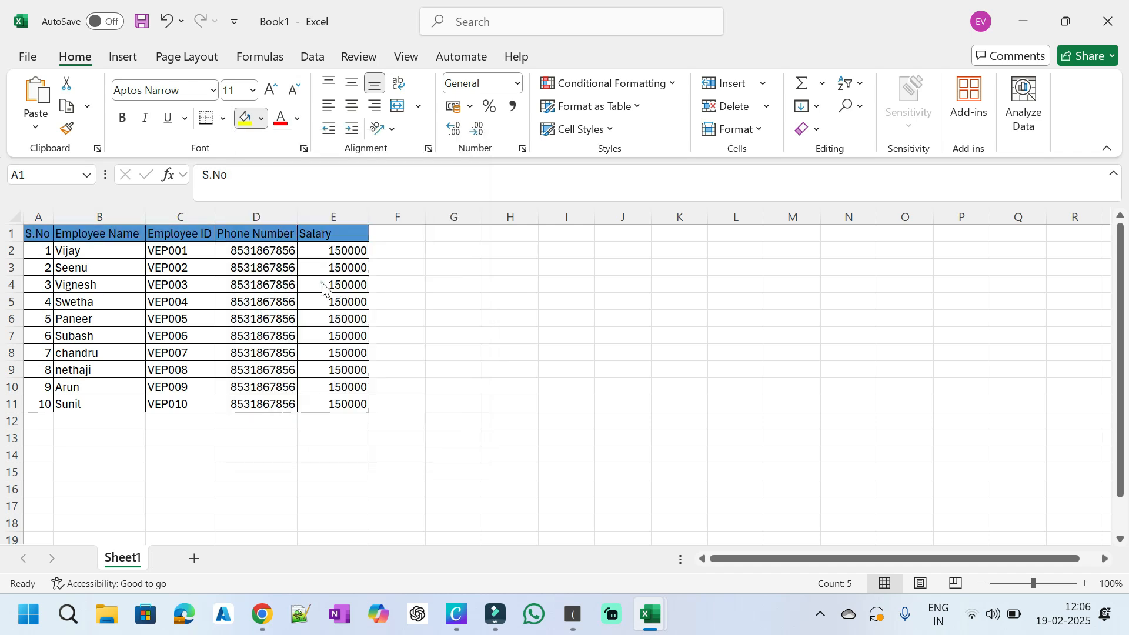
click(483, 303)
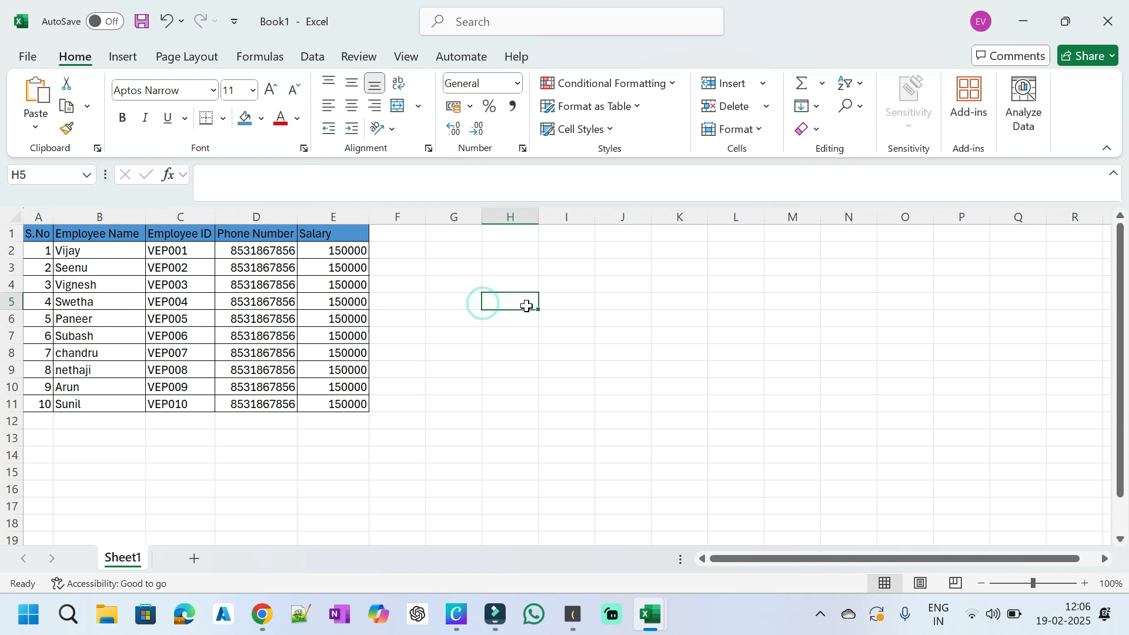